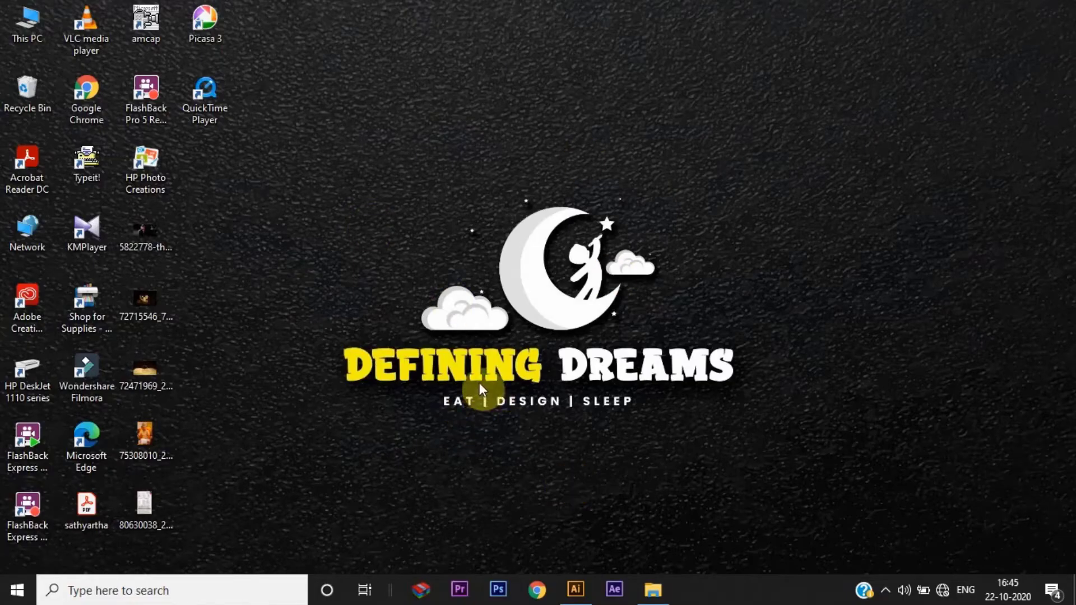
# Step: Start a new 1000 × 1000 px RGB document and type its name
pyautogui.click(576, 589)
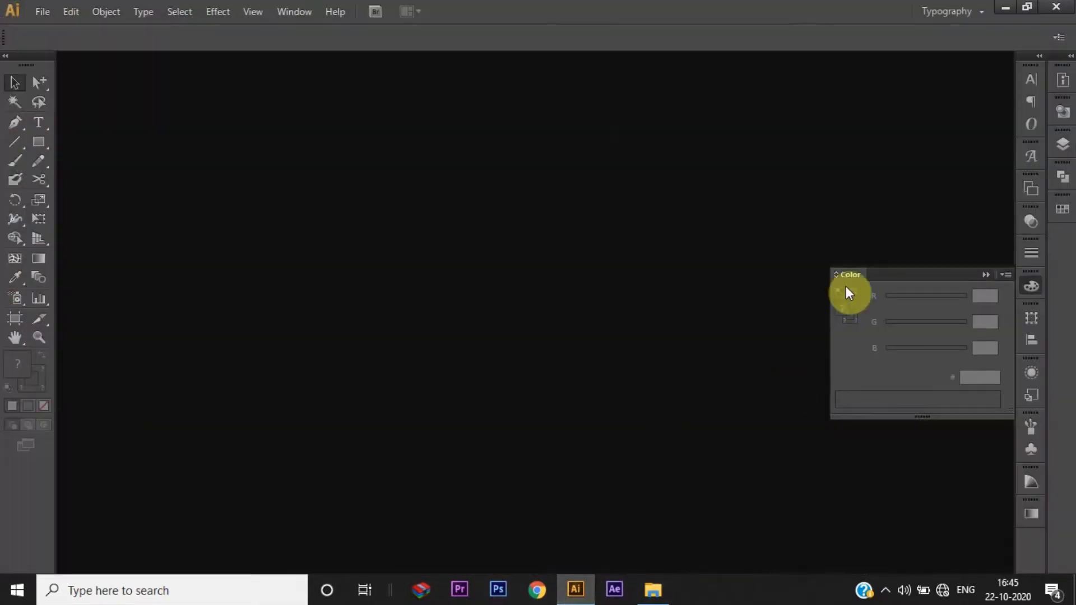
pyautogui.click(42, 10)
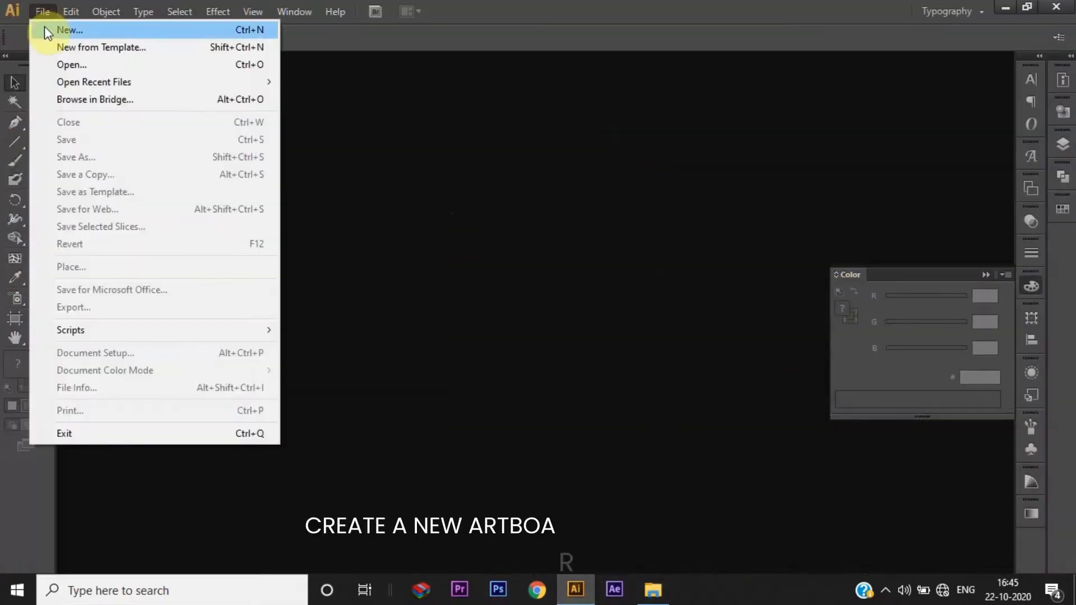
pyautogui.click(62, 32)
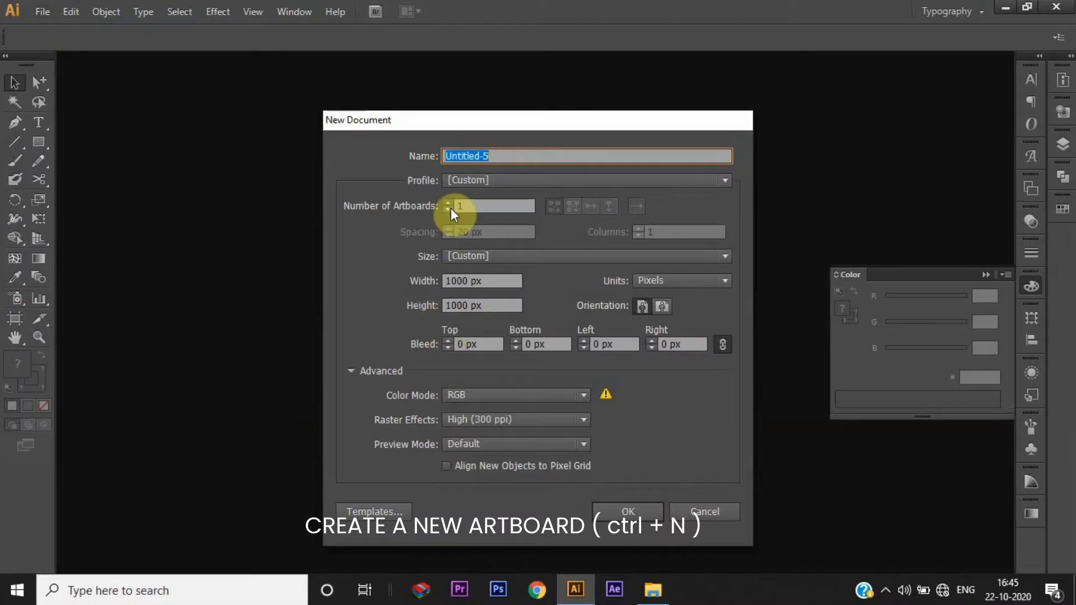
pyautogui.write('tetx')
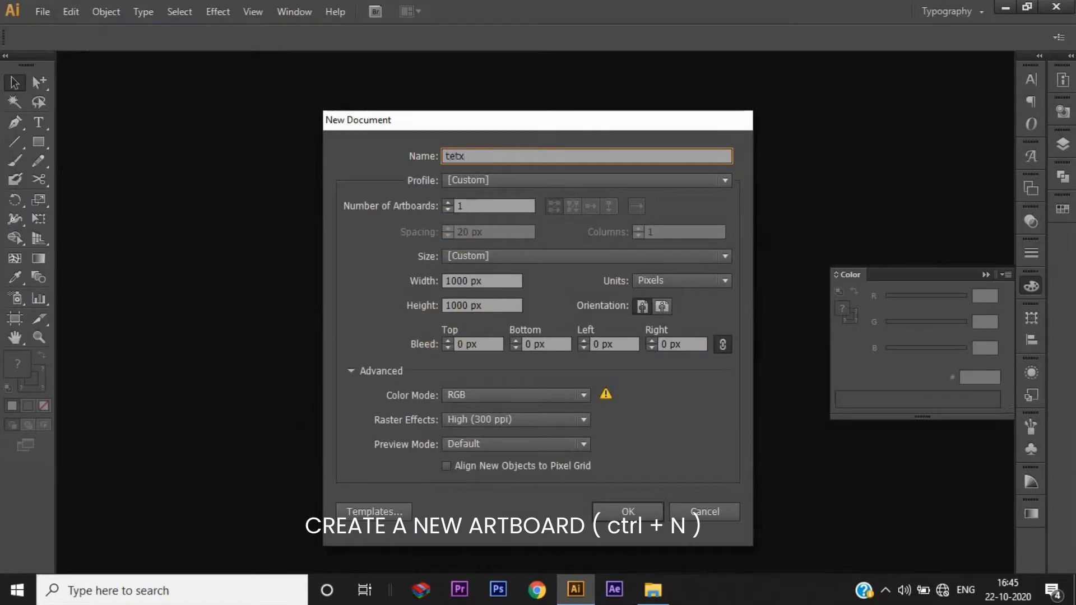
pyautogui.write('xt effect')
# Step: Create the document and draw a black, stroke-less rectangle over the whole artboard
pyautogui.click(642, 516)
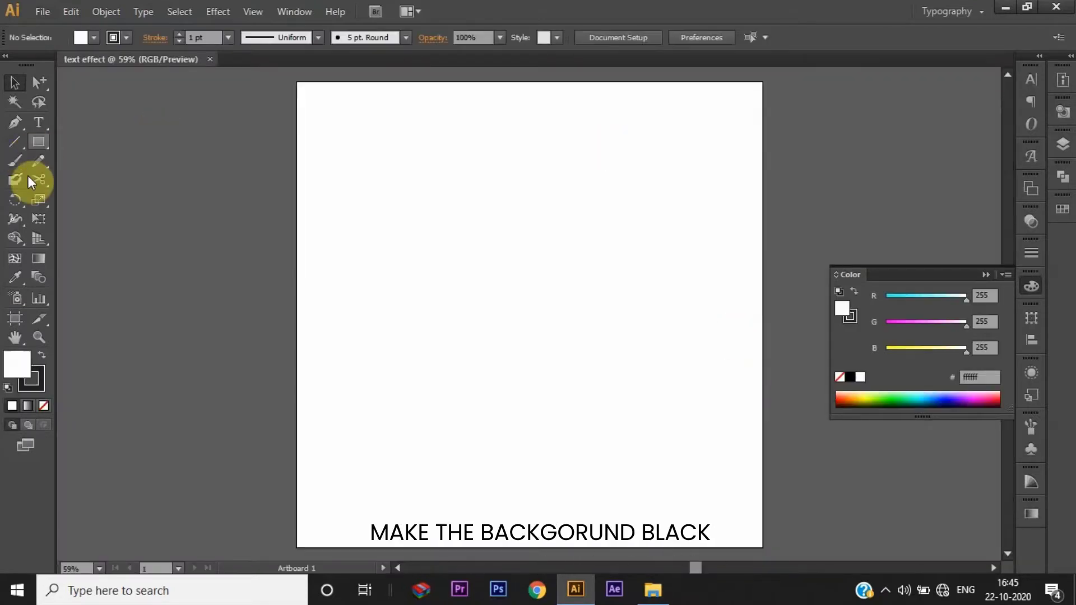
pyautogui.click(44, 405)
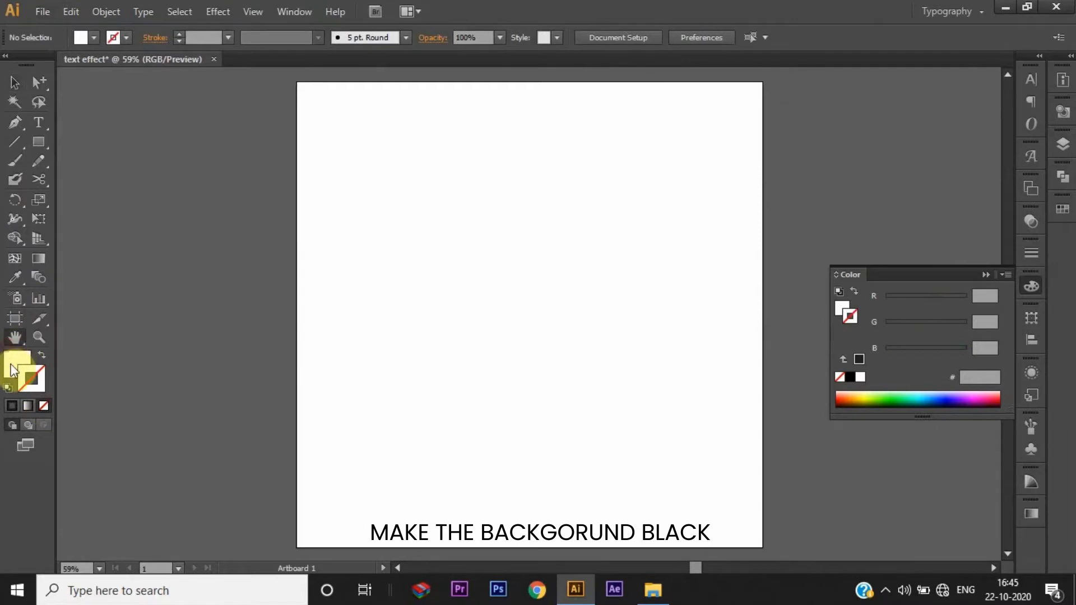
pyautogui.click(13, 369)
pyautogui.click(850, 377)
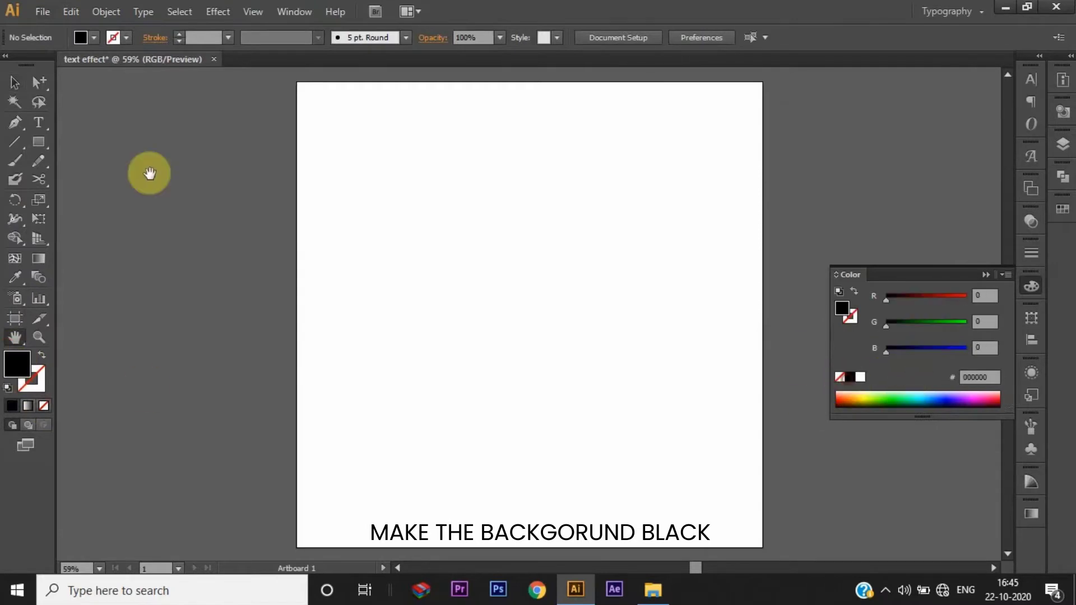
pyautogui.click(39, 143)
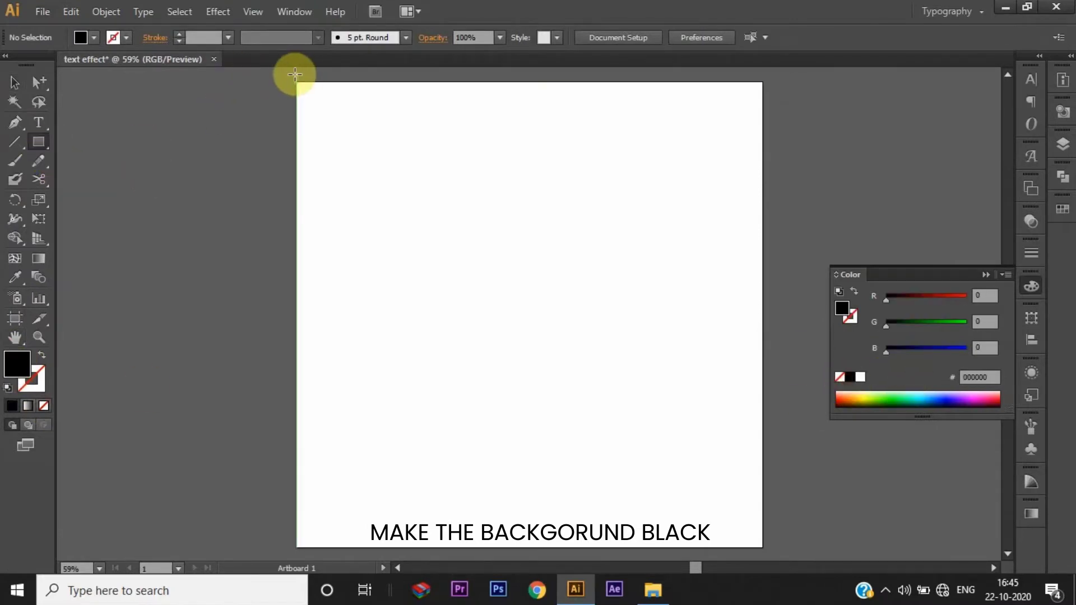
pyautogui.moveTo(289, 77); pyautogui.dragTo(768, 527)
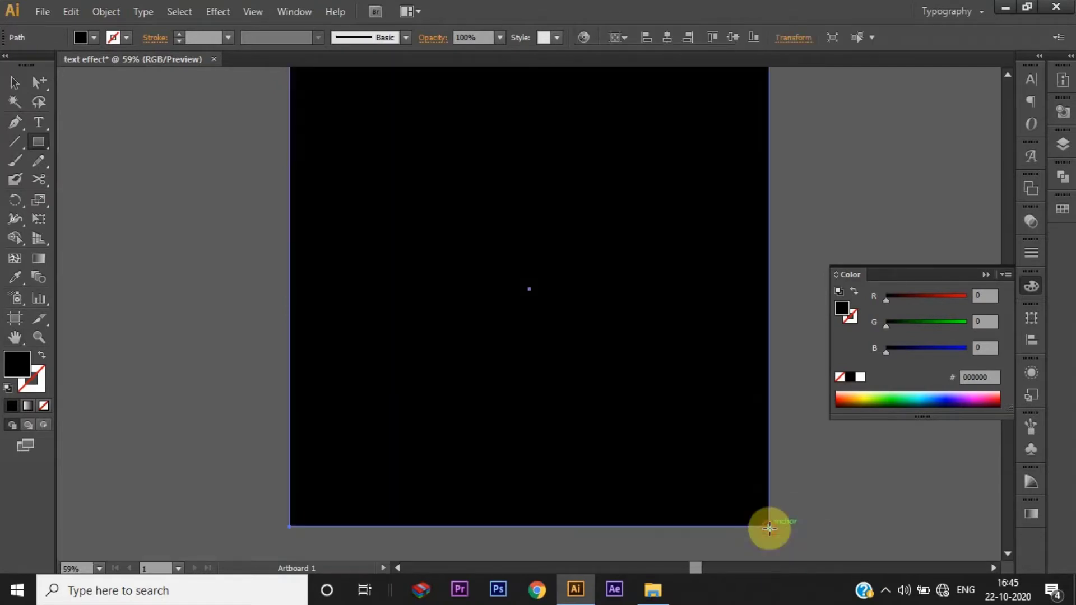
# Step: Deselect the black rectangle and reframe the view to show the whole artboard
pyautogui.press('v')
pyautogui.hotkey('ctrl', 'shift', 'a')
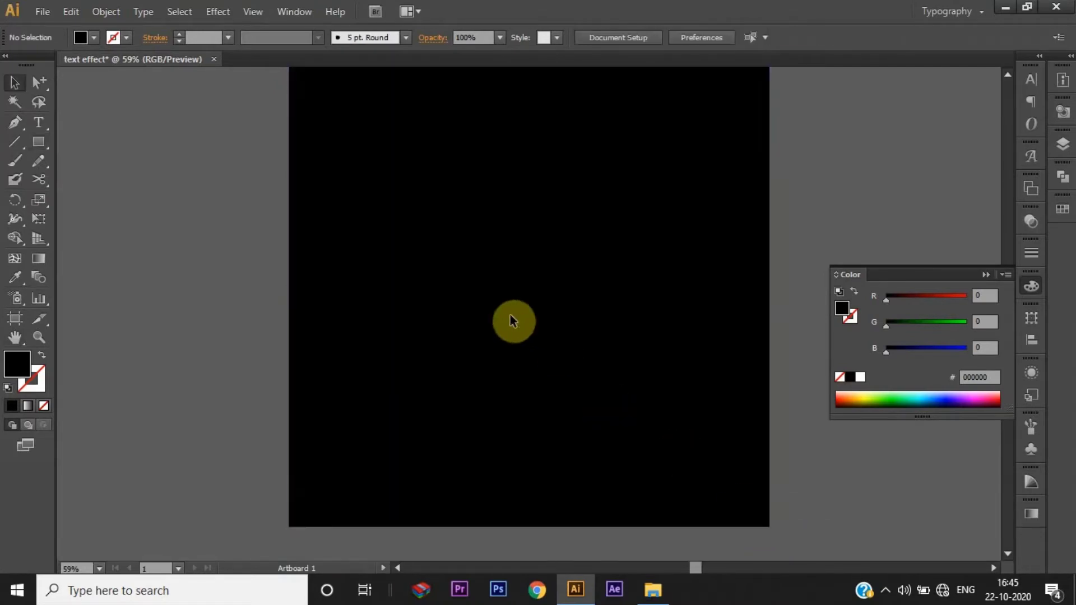
pyautogui.scroll(2, 510, 315)
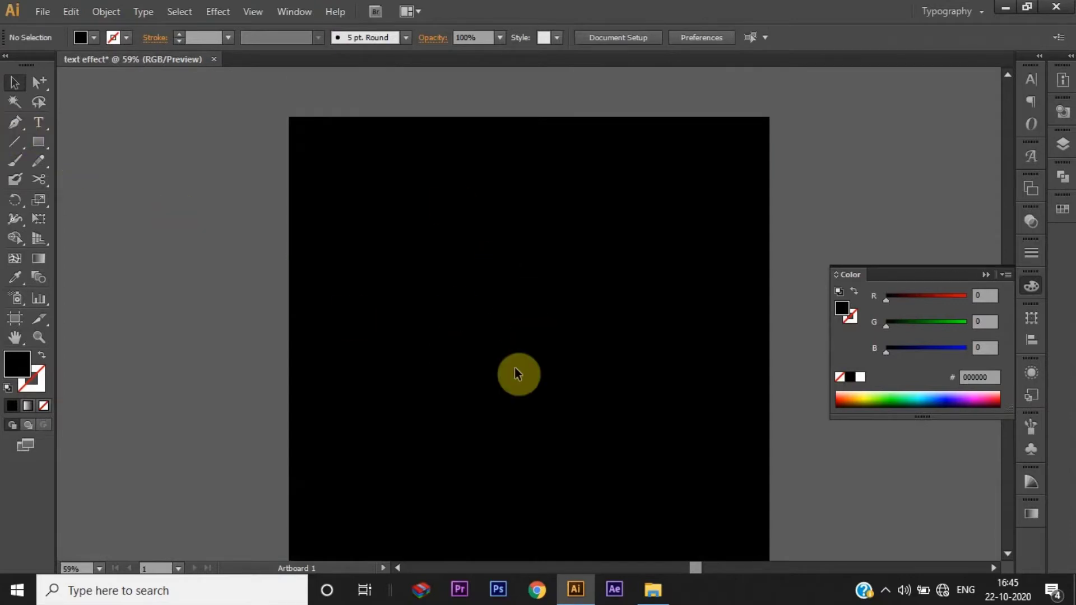
pyautogui.moveTo(520, 372); pyautogui.dragTo(487, 358)
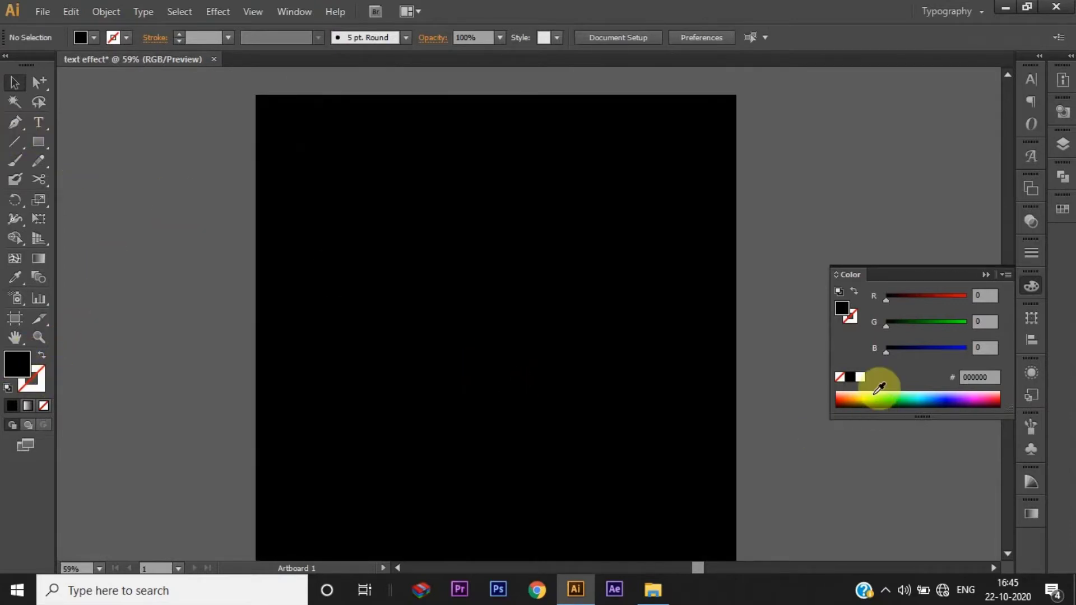
# Step: Start a white text line on the artboard set in Bebas at 40 pt
pyautogui.click(859, 378)
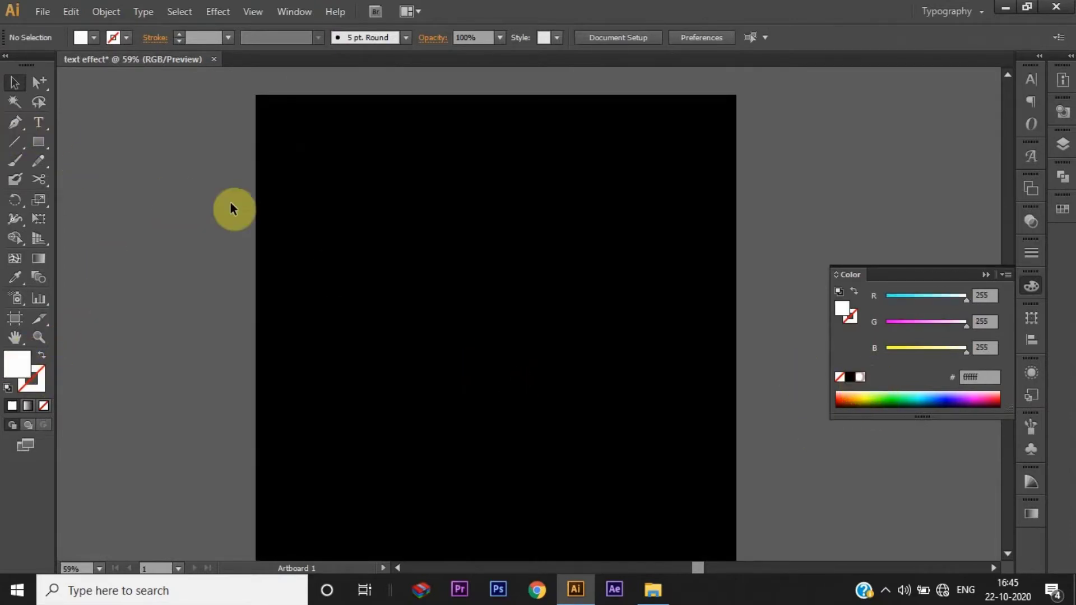
pyautogui.click(41, 122)
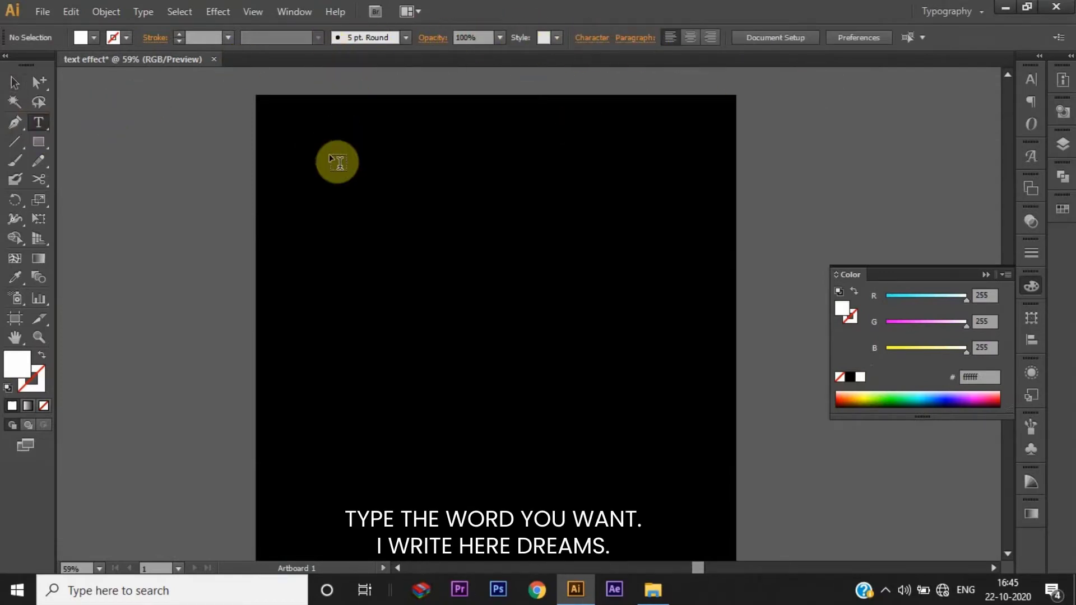
pyautogui.click(377, 280)
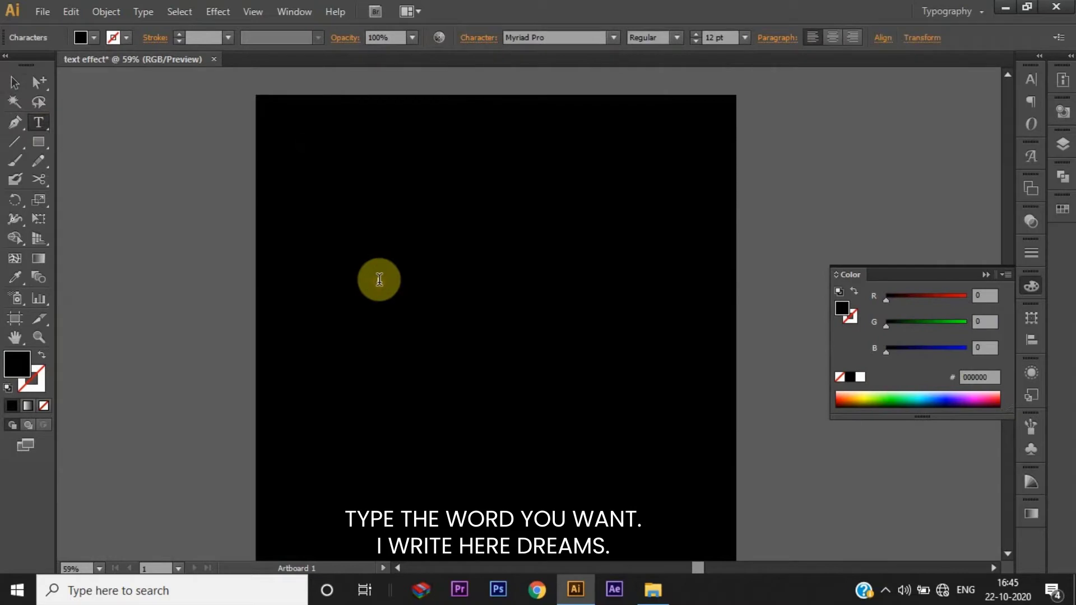
pyautogui.click(555, 36)
pyautogui.write('Bebas Regular')
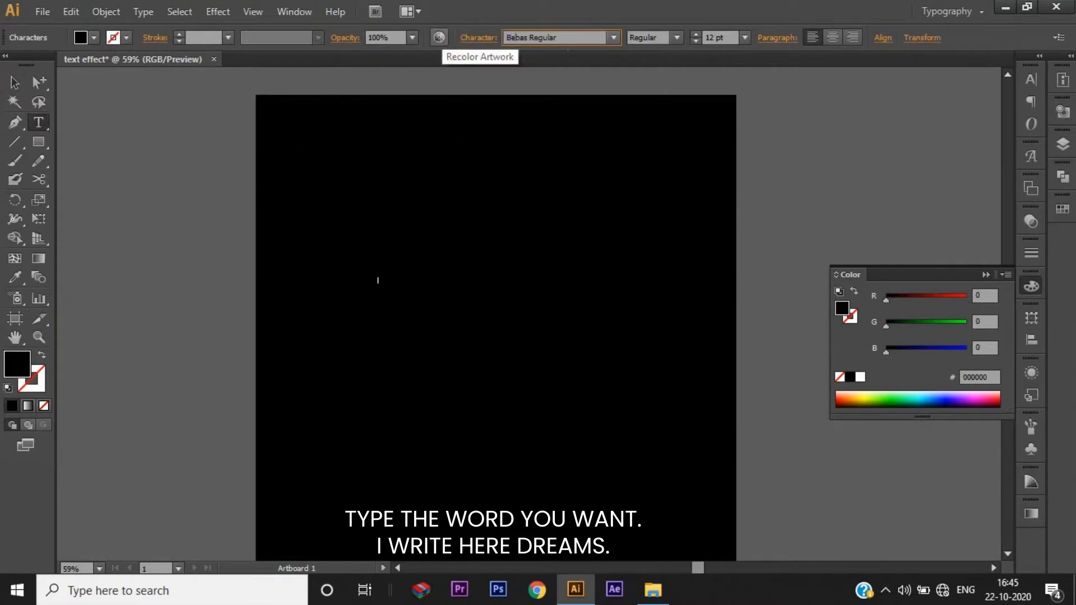
pyautogui.click(442, 38)
pyautogui.click(715, 36)
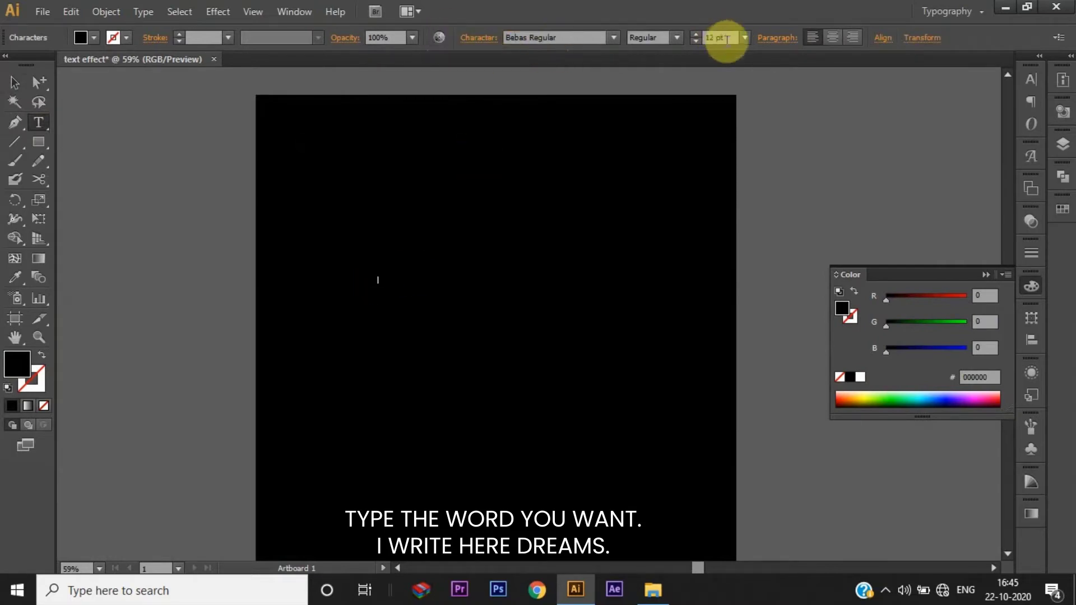
pyautogui.write('40')
pyautogui.press('Return')
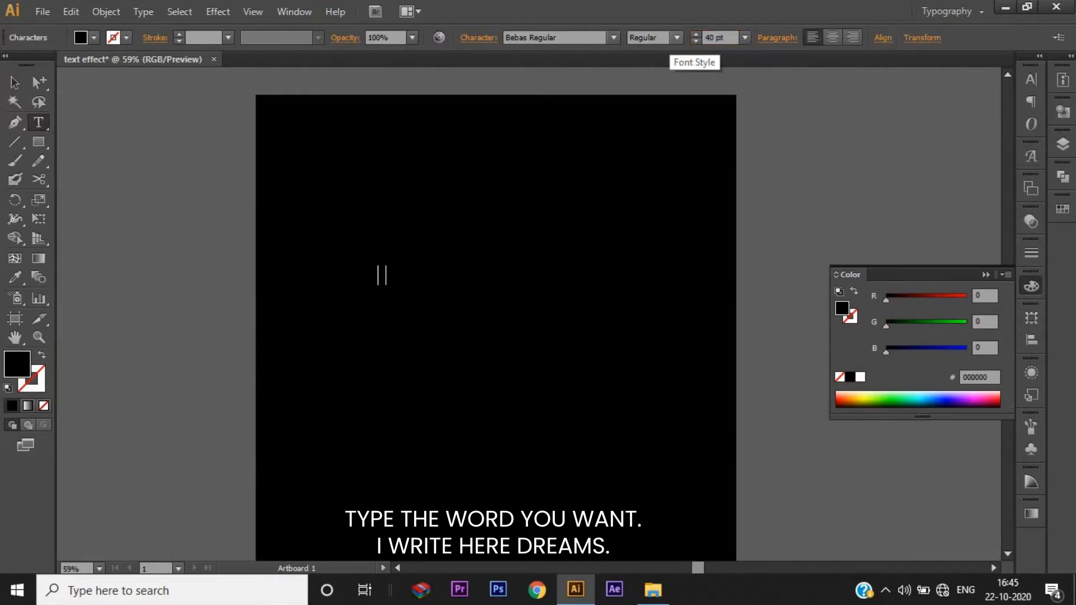
# Step: Make the DREAMS text white, enlarge it, and rotate it 90° to stand vertically
pyautogui.press('Escape')
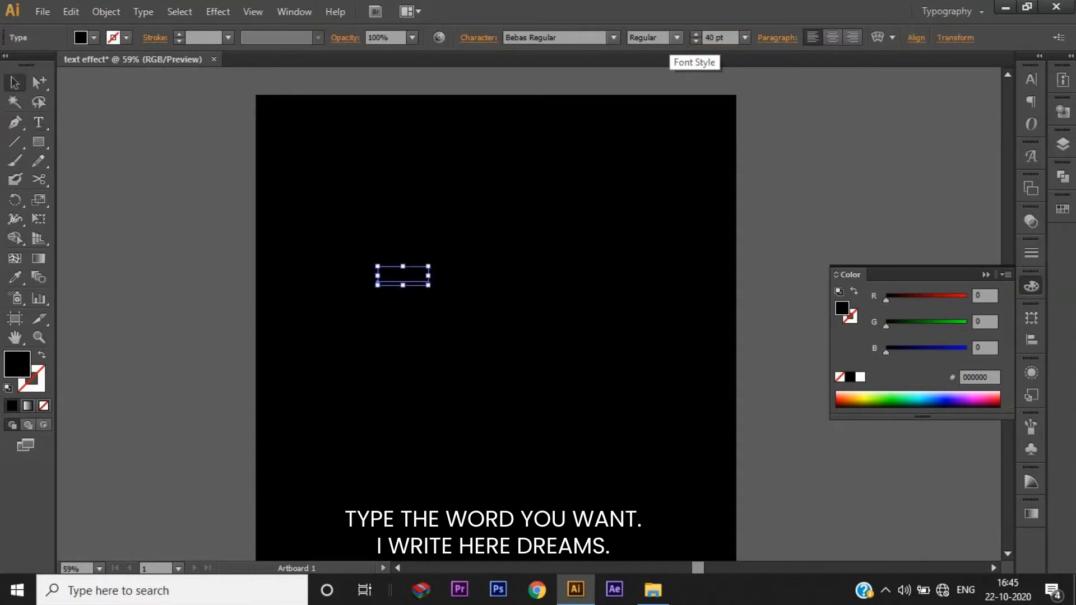
pyautogui.click(860, 377)
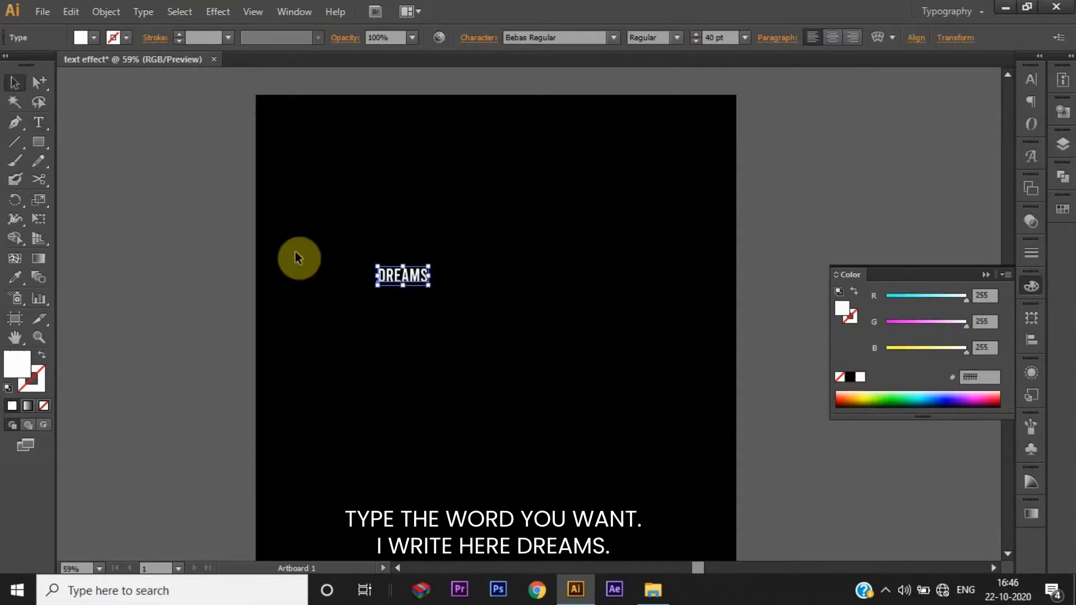
pyautogui.moveTo(429, 287); pyautogui.dragTo(496, 341)
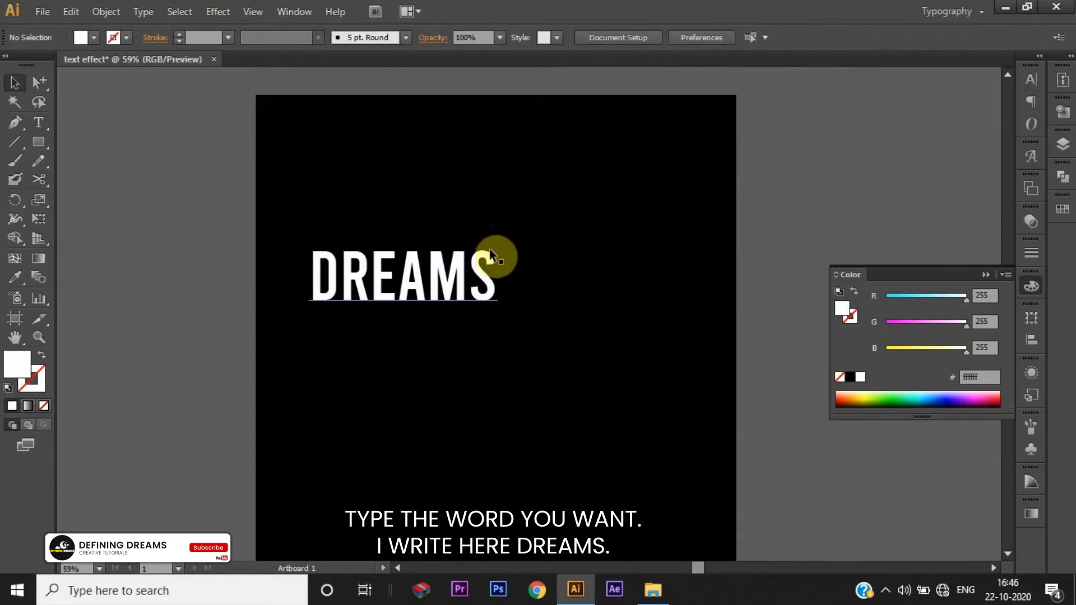
pyautogui.moveTo(498, 234)
pyautogui.mouseDown()
pyautogui.moveTo(456, 173)
pyautogui.moveTo(372, 168)
pyautogui.mouseUp()
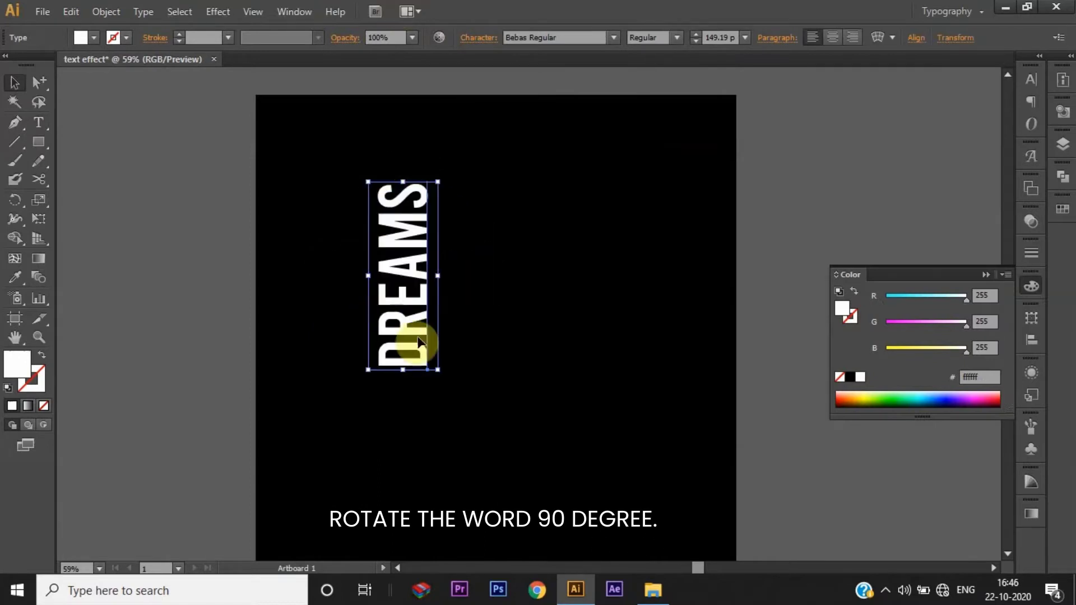
pyautogui.click(221, 12)
pyautogui.moveTo(236, 216)
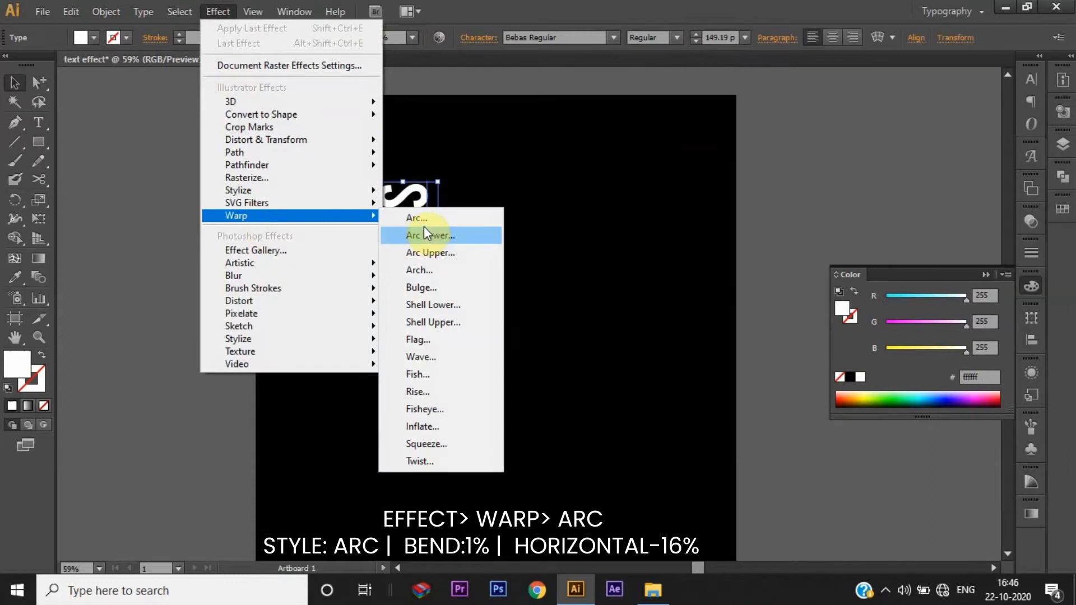
# Step: Apply a vertical Arc warp to DREAMS with 1% bend and -16% horizontal distortion
pyautogui.click(424, 222)
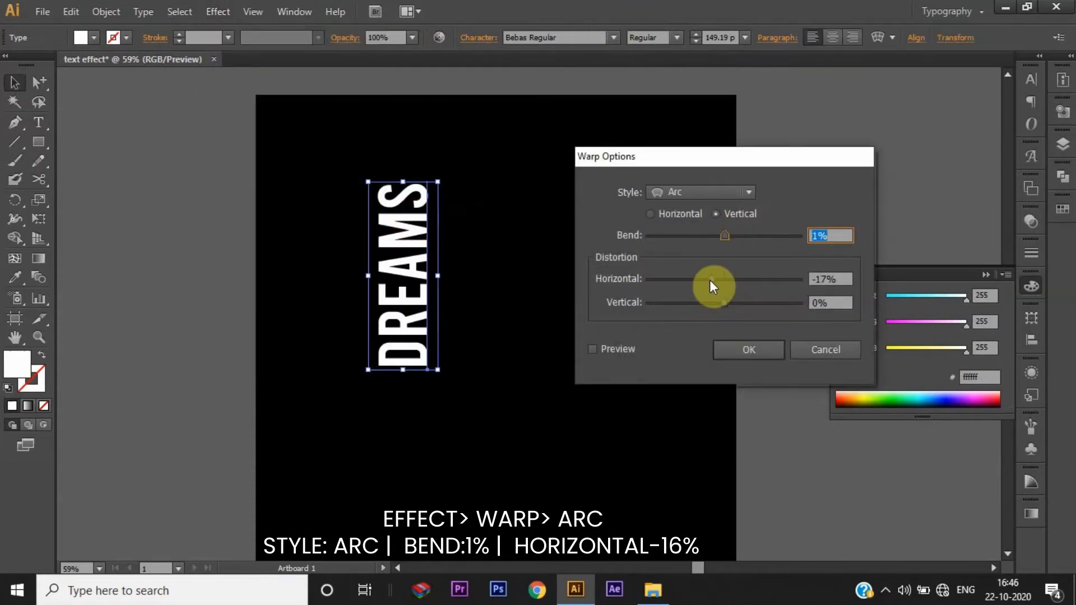
pyautogui.moveTo(710, 280); pyautogui.dragTo(706, 279)
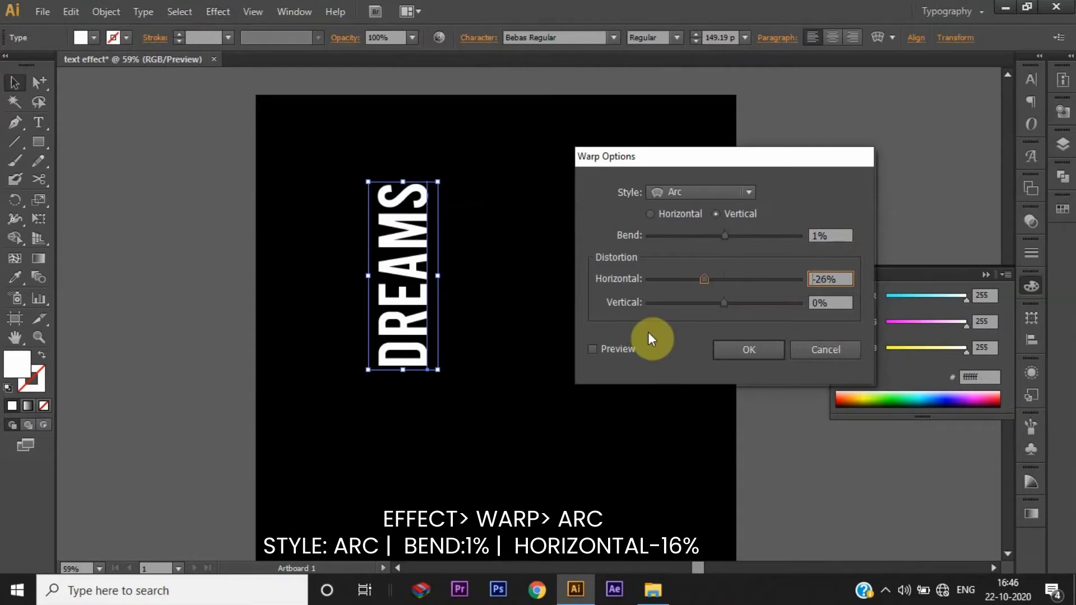
pyautogui.click(631, 348)
pyautogui.moveTo(708, 278); pyautogui.dragTo(714, 280)
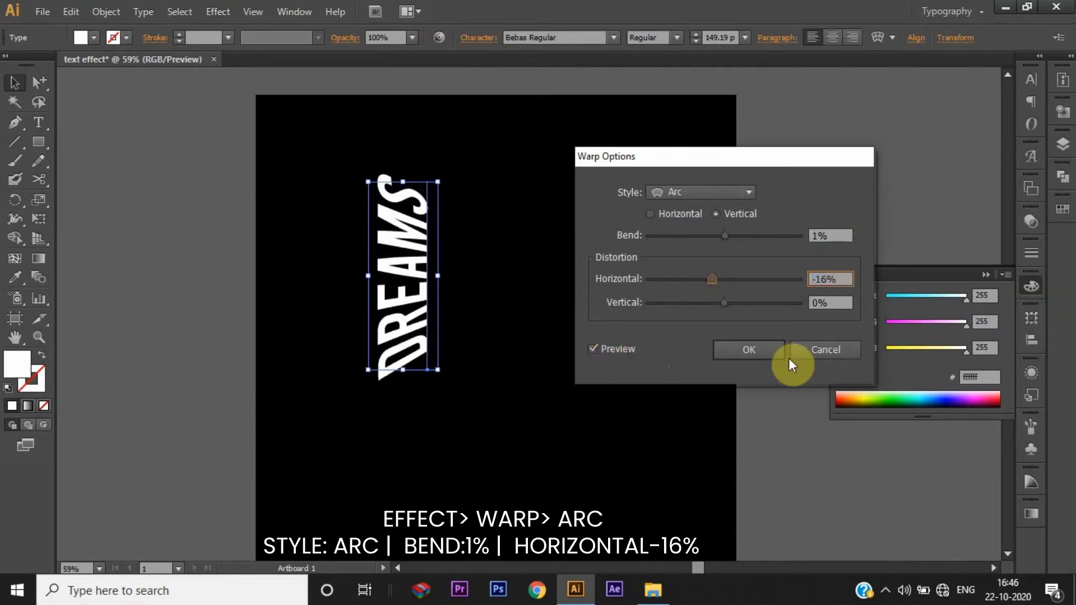
pyautogui.click(762, 351)
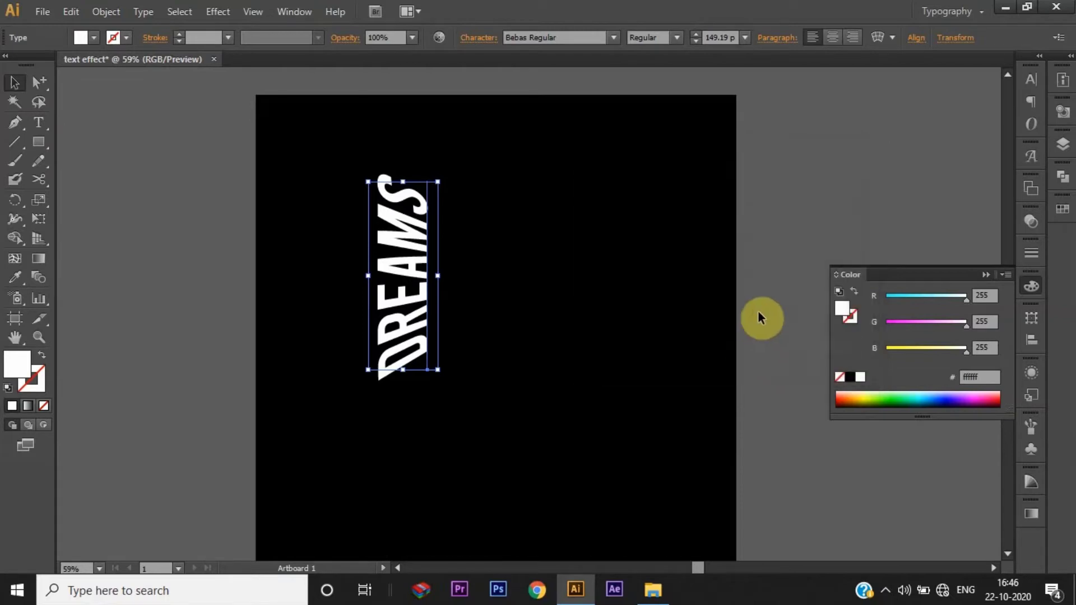
pyautogui.click(758, 311)
pyautogui.click(393, 290)
# Step: Alt-drag a copy of DREAMS to the right and scale that copy down slightly
pyautogui.moveTo(395, 288)
pyautogui.mouseDown()
pyautogui.moveTo(499, 314)
pyautogui.moveTo(357, 315)
pyautogui.mouseUp()
pyautogui.click(522, 315)
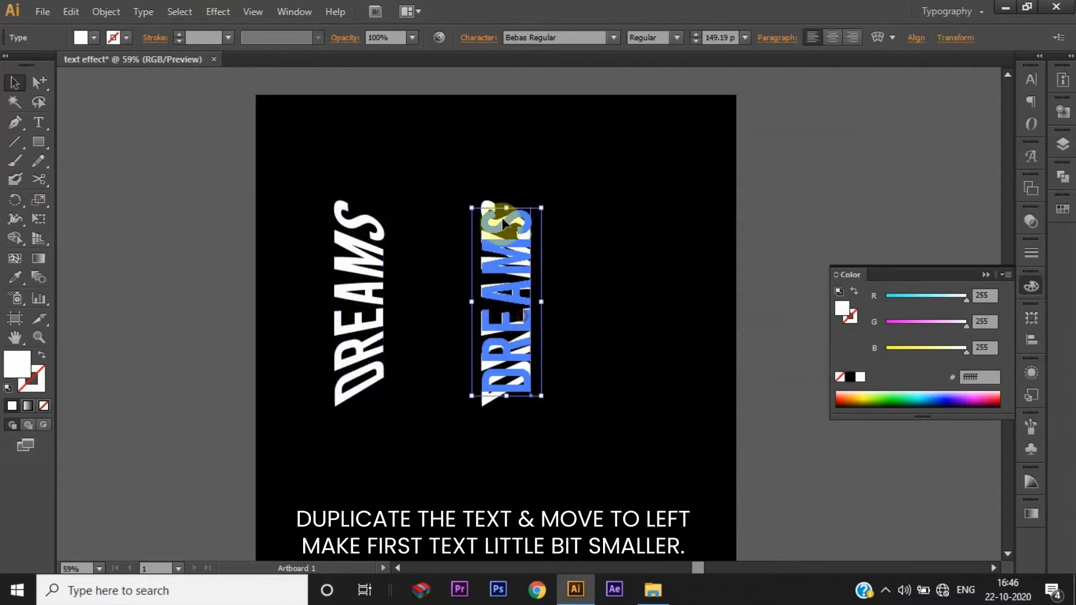
pyautogui.moveTo(485, 207)
pyautogui.mouseDown()
pyautogui.moveTo(475, 210)
pyautogui.moveTo(481, 236)
pyautogui.mouseUp()
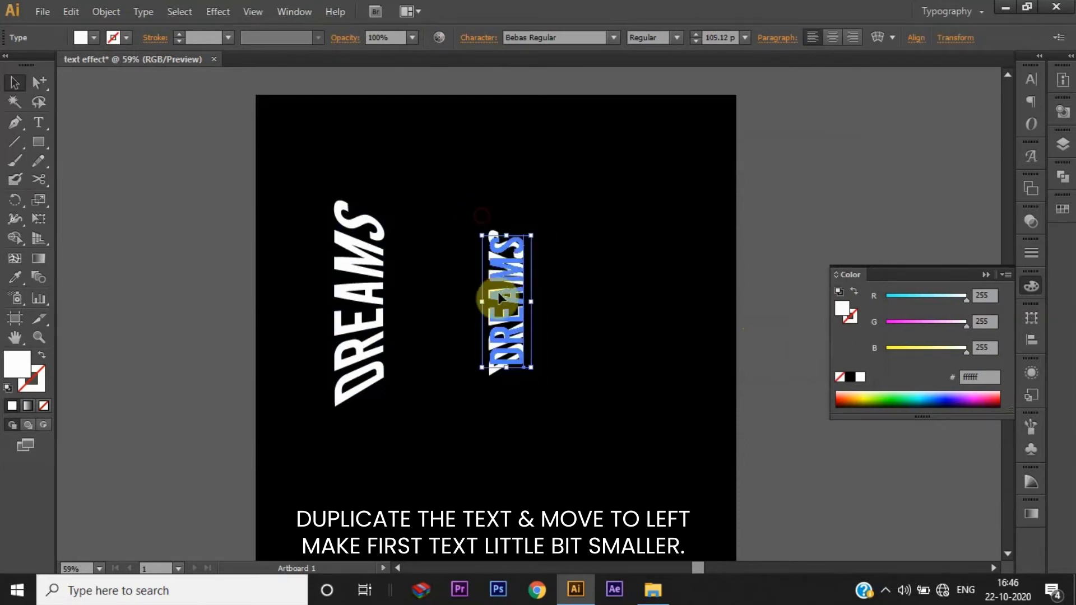
pyautogui.moveTo(480, 303)
pyautogui.mouseDown()
pyautogui.moveTo(491, 303)
pyautogui.moveTo(478, 307)
pyautogui.mouseUp()
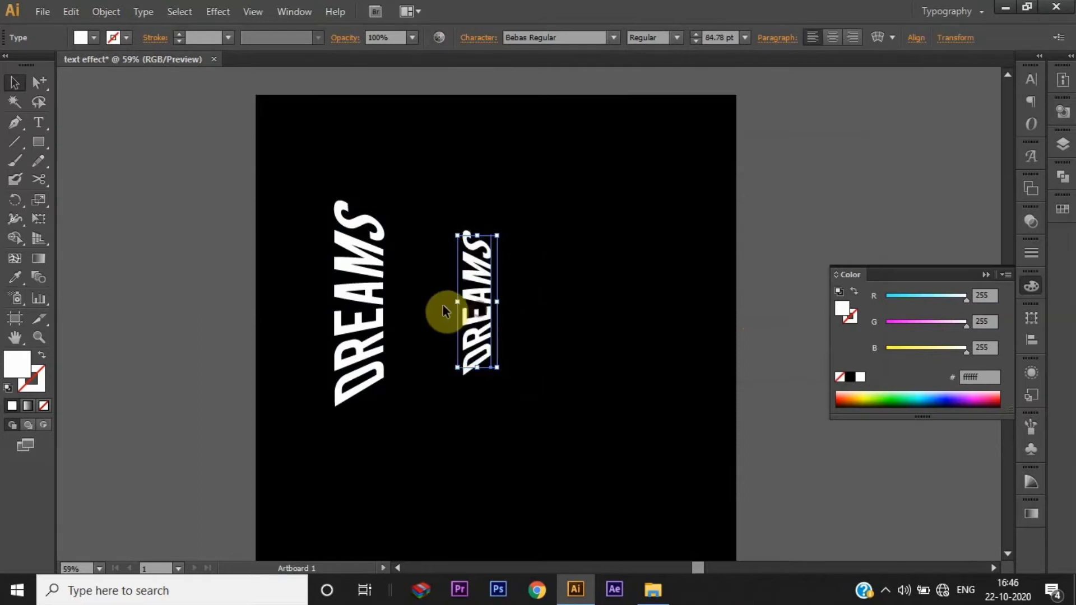
# Step: Convert both DREAMS words to outlines with Create Outlines
pyautogui.keyDown('shift'); pyautogui.click(374, 307); pyautogui.keyUp('shift')
pyautogui.rightClick(374, 302)
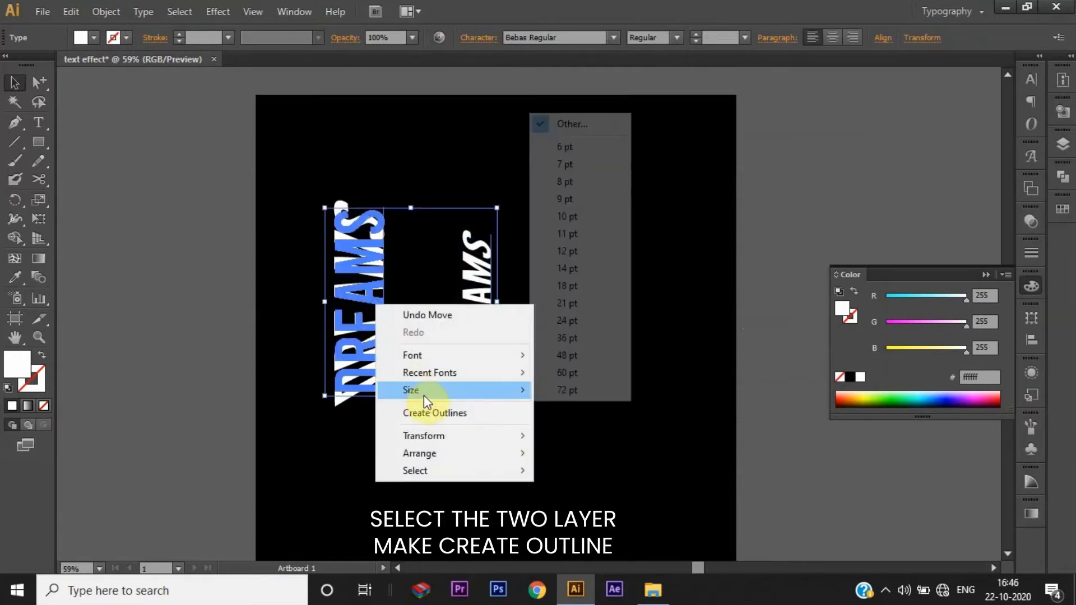
pyautogui.click(436, 413)
pyautogui.click(508, 430)
# Step: Expand the warp appearance of both words and reselect them together
pyautogui.click(385, 324)
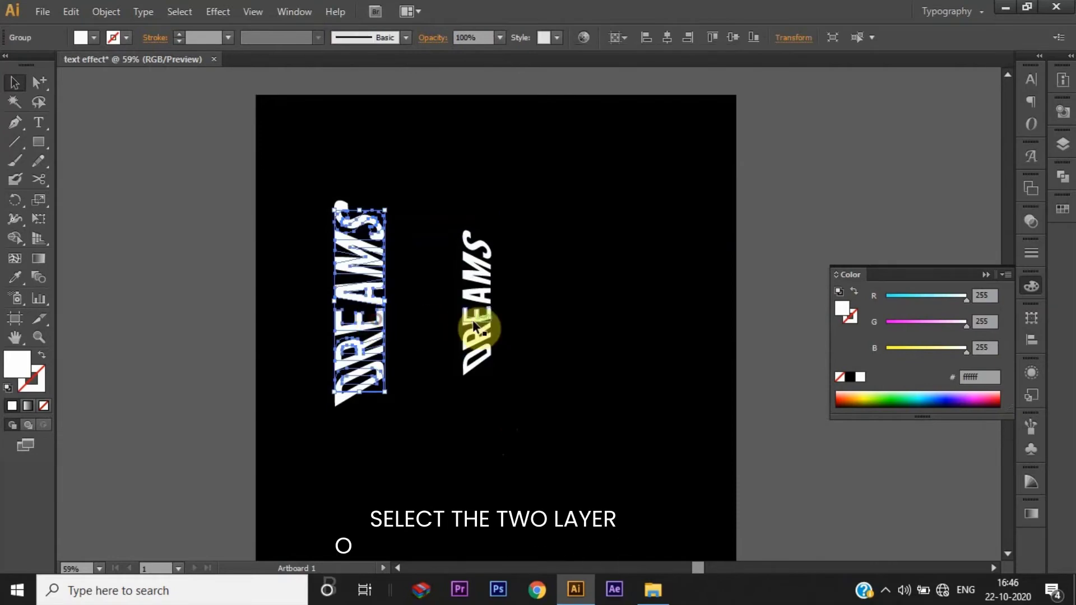
pyautogui.keyDown('shift'); pyautogui.click(479, 324); pyautogui.keyUp('shift')
pyautogui.click(110, 10)
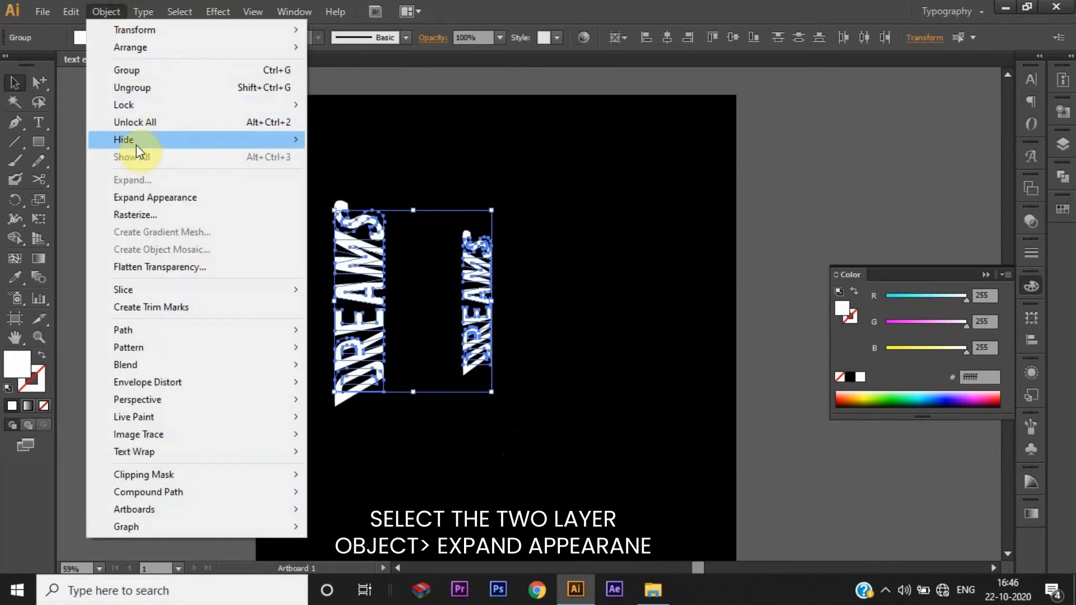
pyautogui.click(142, 197)
pyautogui.click(589, 259)
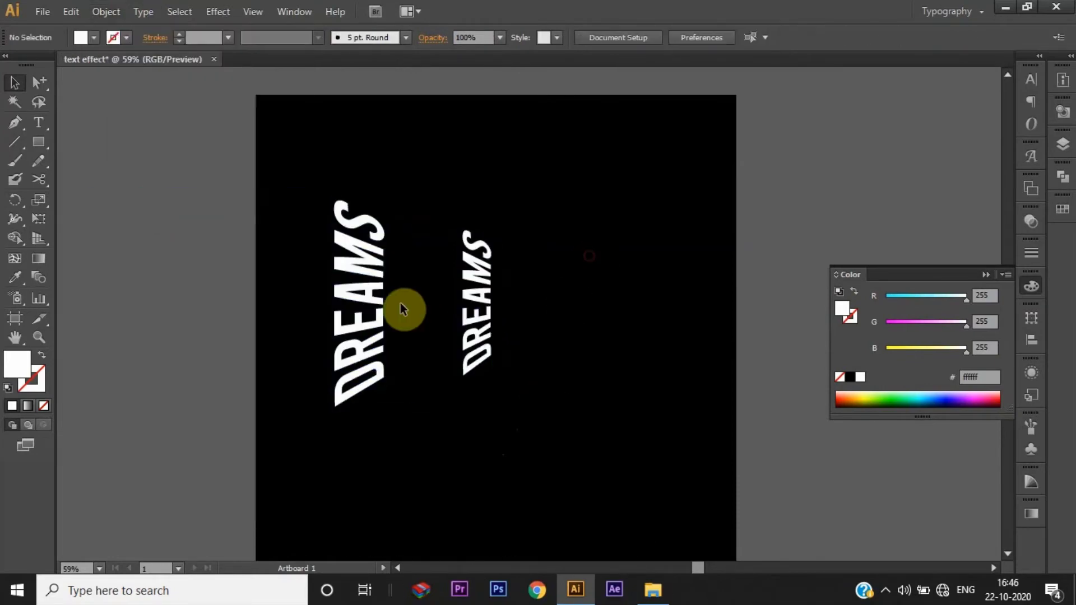
pyautogui.click(383, 305)
pyautogui.keyDown('shift'); pyautogui.click(473, 328); pyautogui.keyUp('shift')
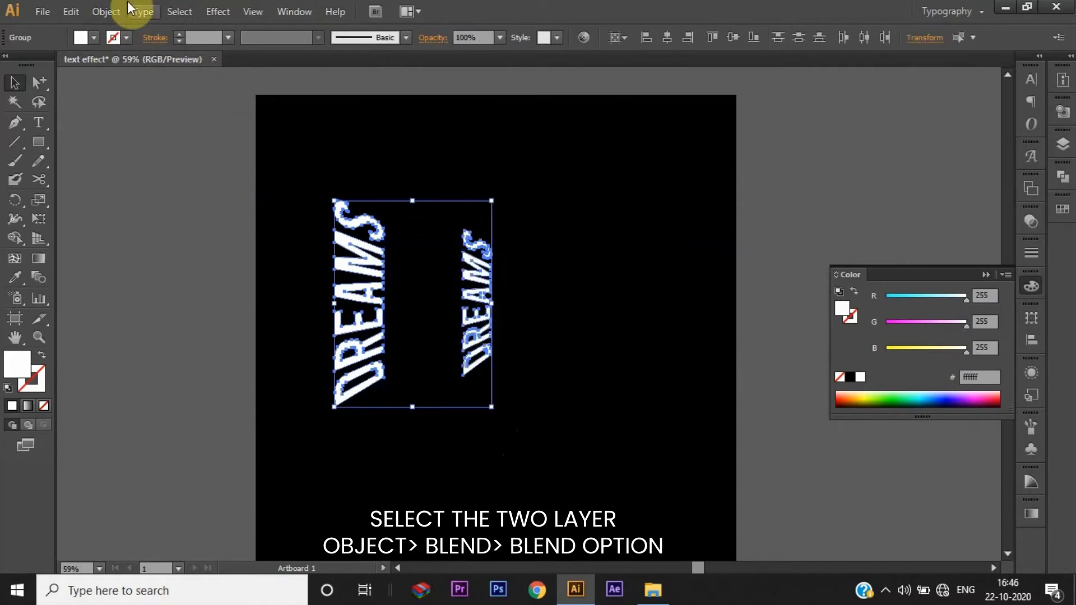
# Step: Set Blend Options spacing to Specified Steps with 2 steps
pyautogui.click(107, 11)
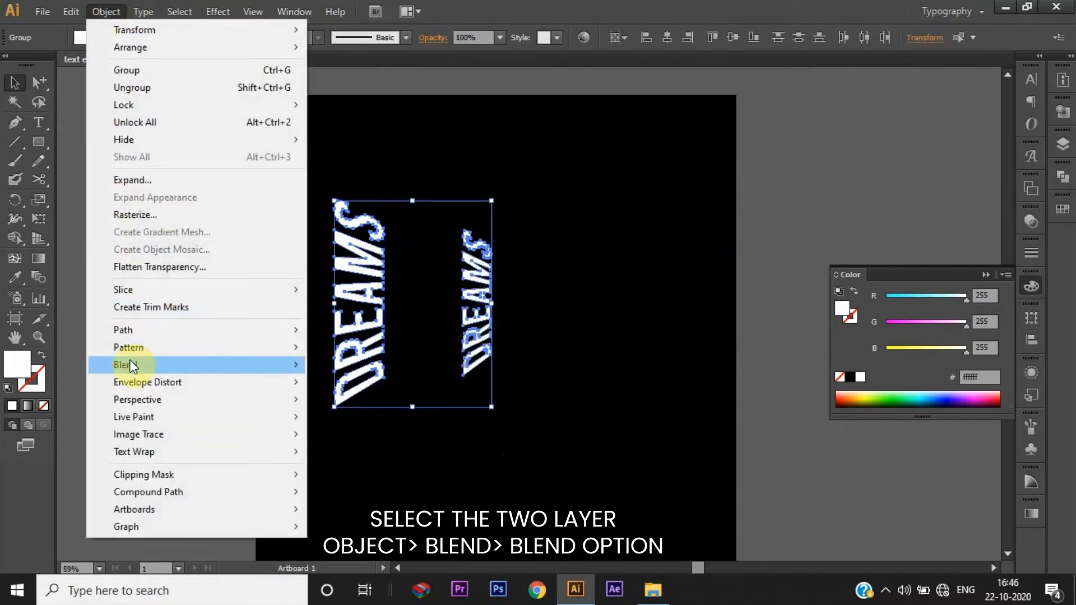
pyautogui.moveTo(124, 364)
pyautogui.click(361, 406)
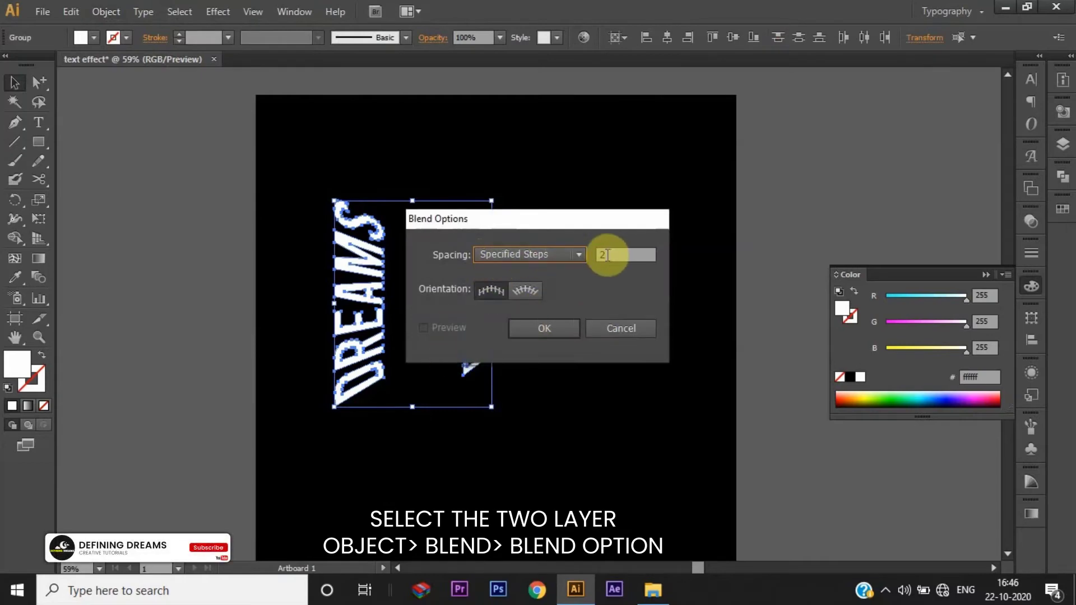
pyautogui.click(550, 334)
pyautogui.click(114, 13)
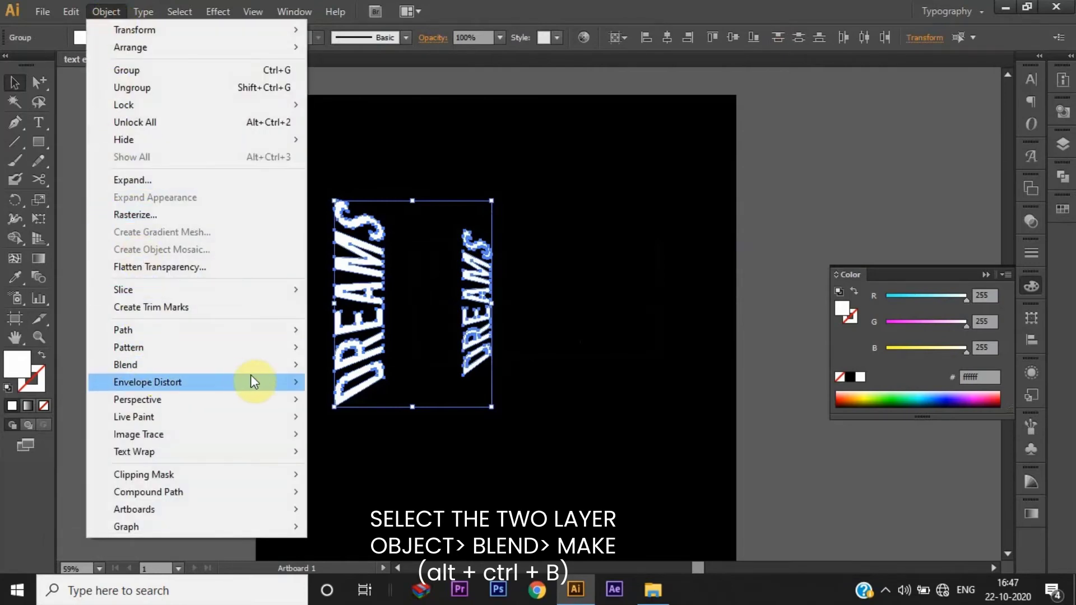
# Step: Make the blend between the two DREAMS words and expand it into shapes
pyautogui.moveTo(126, 364)
pyautogui.click(400, 366)
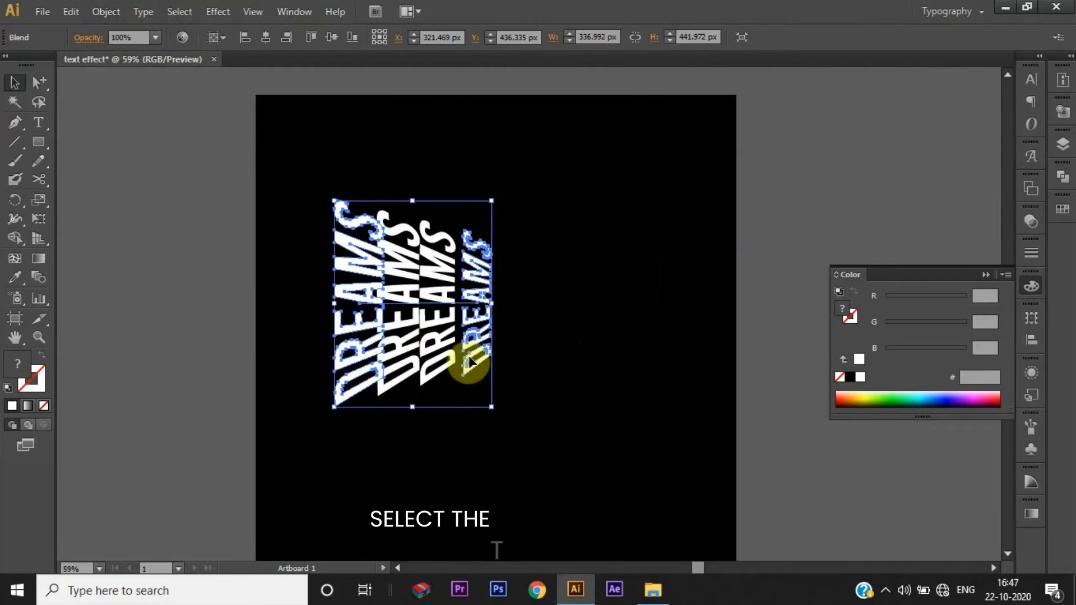
pyautogui.click(596, 375)
pyautogui.click(420, 331)
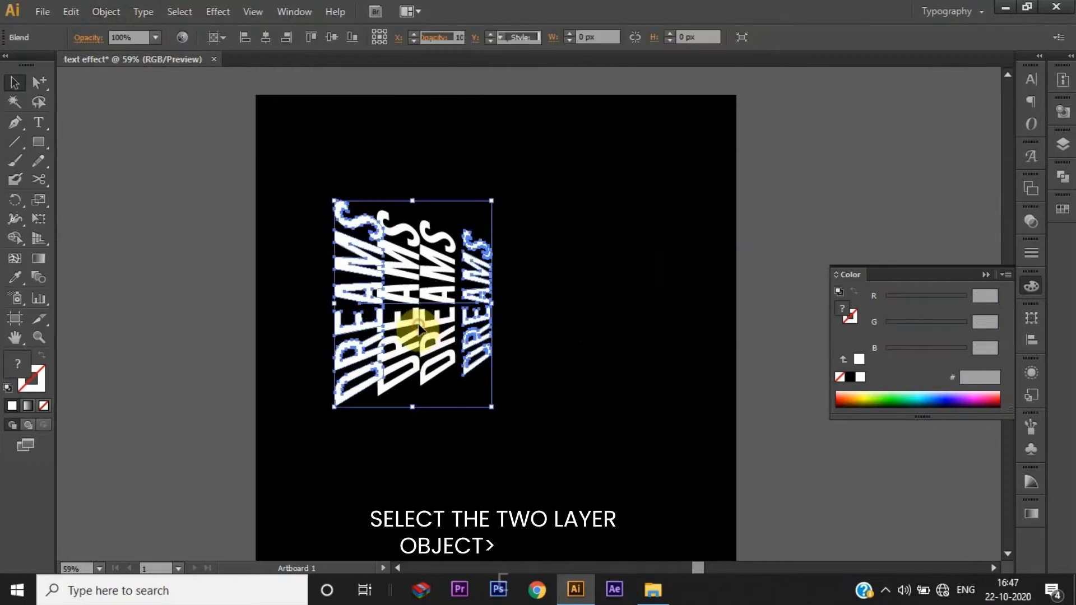
pyautogui.click(104, 14)
pyautogui.click(144, 178)
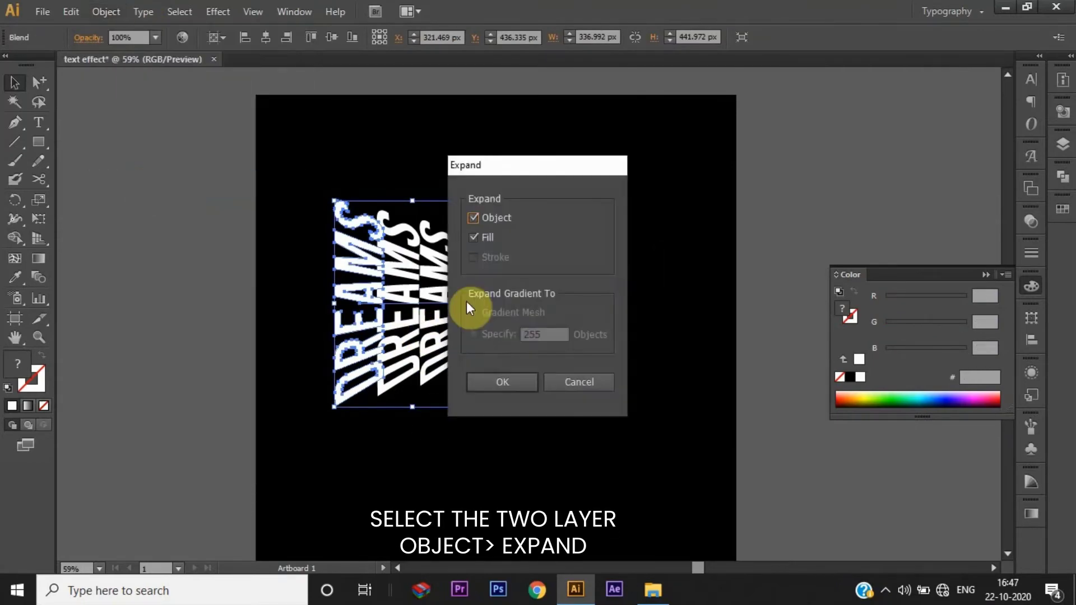
pyautogui.click(499, 375)
# Step: Ungroup the expanded stack into separate DREAMS words and select the leftmost one
pyautogui.click(630, 325)
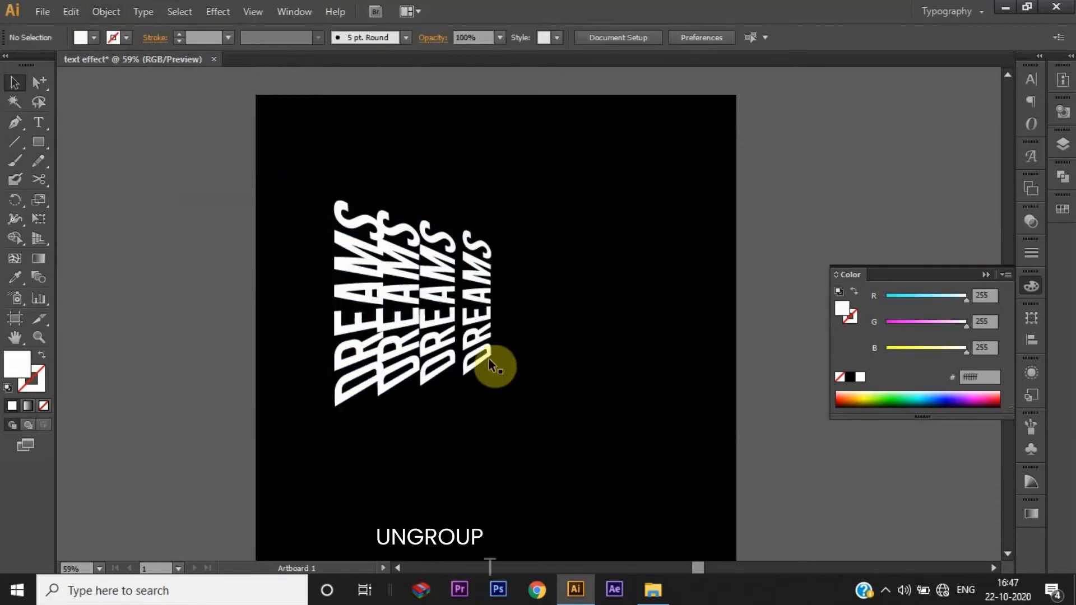
pyautogui.click(359, 331)
pyautogui.rightClick(358, 327)
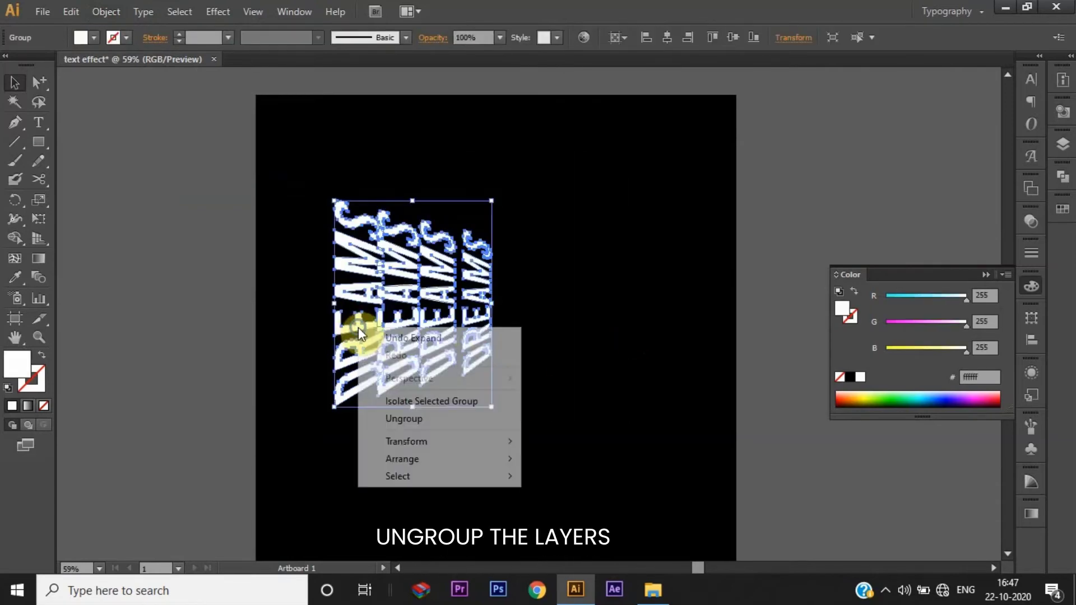
pyautogui.click(406, 420)
pyautogui.click(489, 431)
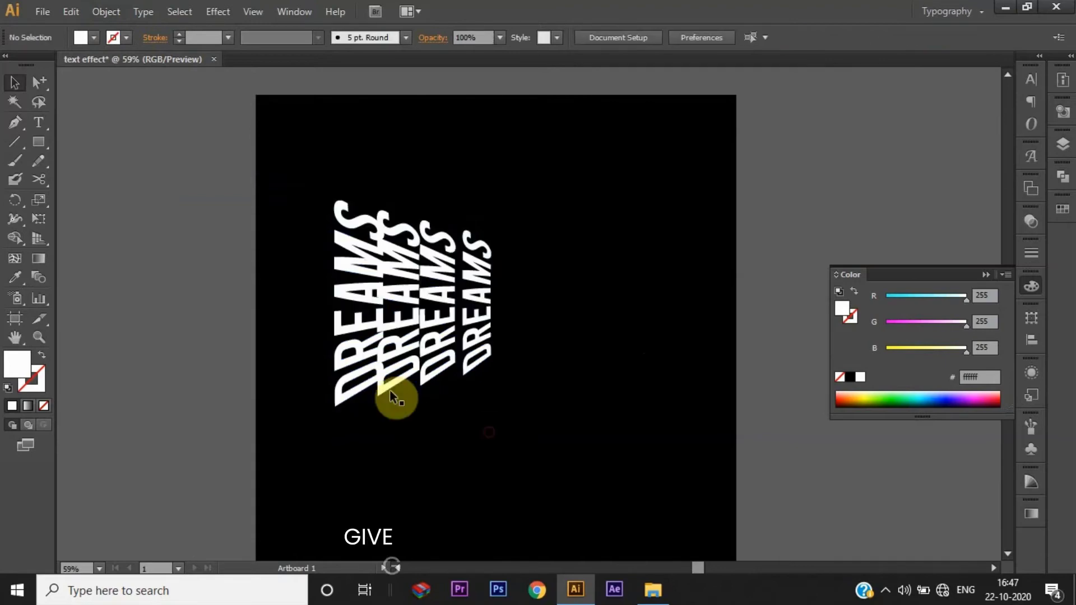
pyautogui.click(360, 364)
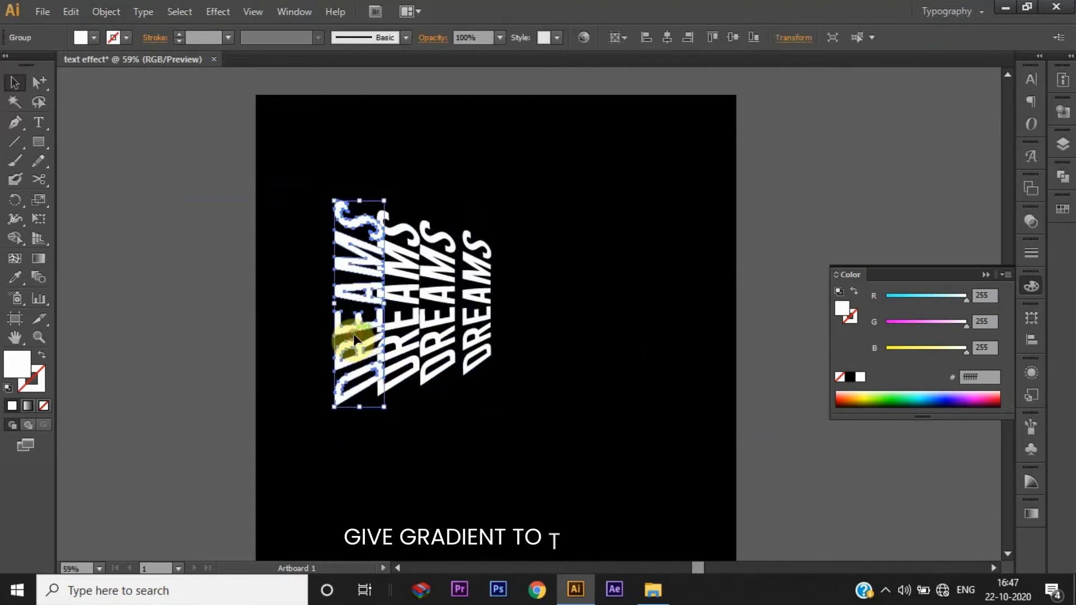
# Step: Fill the leftmost DREAMS with a black-white gradient, midpoint shifted to about 23%
pyautogui.click(27, 405)
pyautogui.click(714, 290)
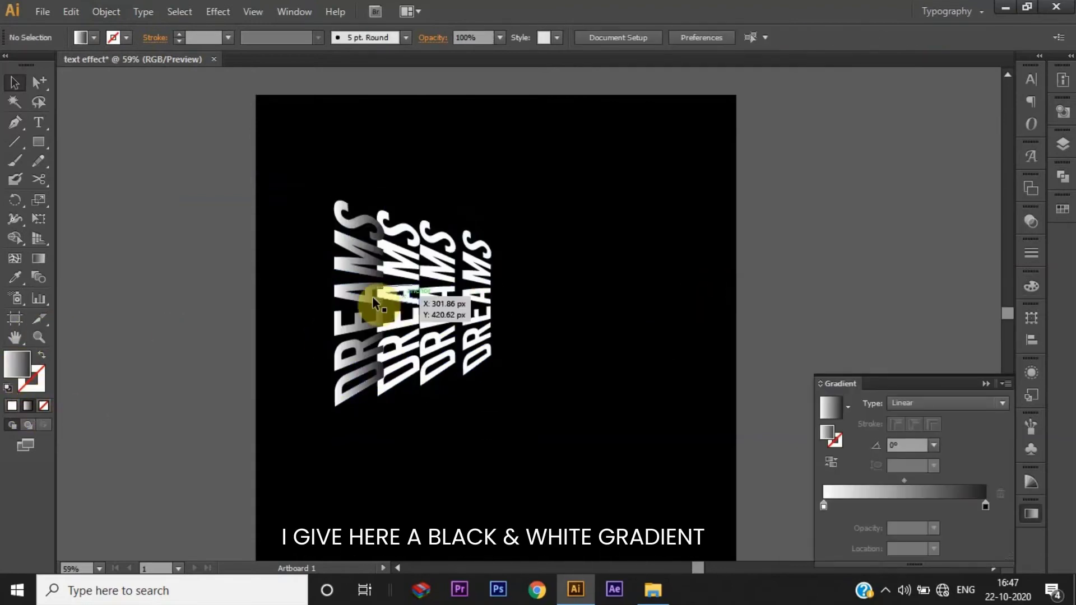
pyautogui.click(372, 302)
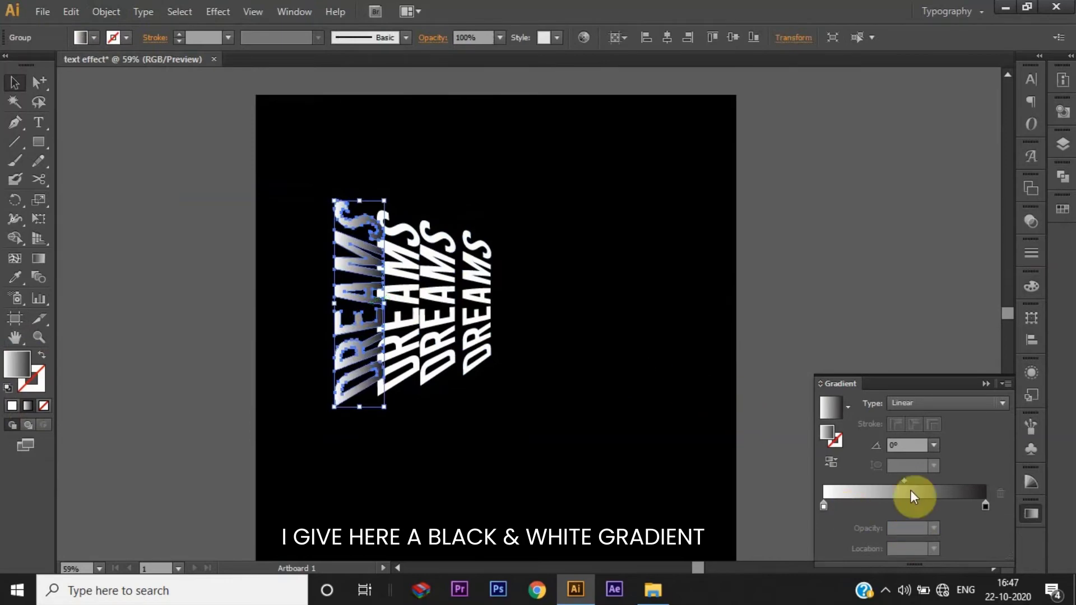
pyautogui.moveTo(905, 481); pyautogui.dragTo(861, 480)
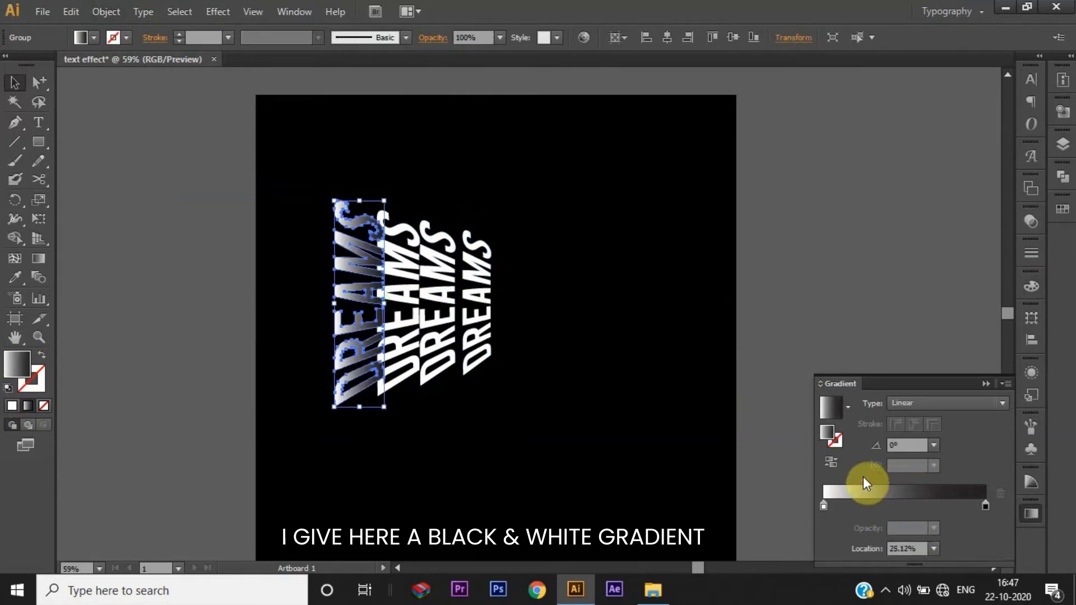
pyautogui.click(580, 310)
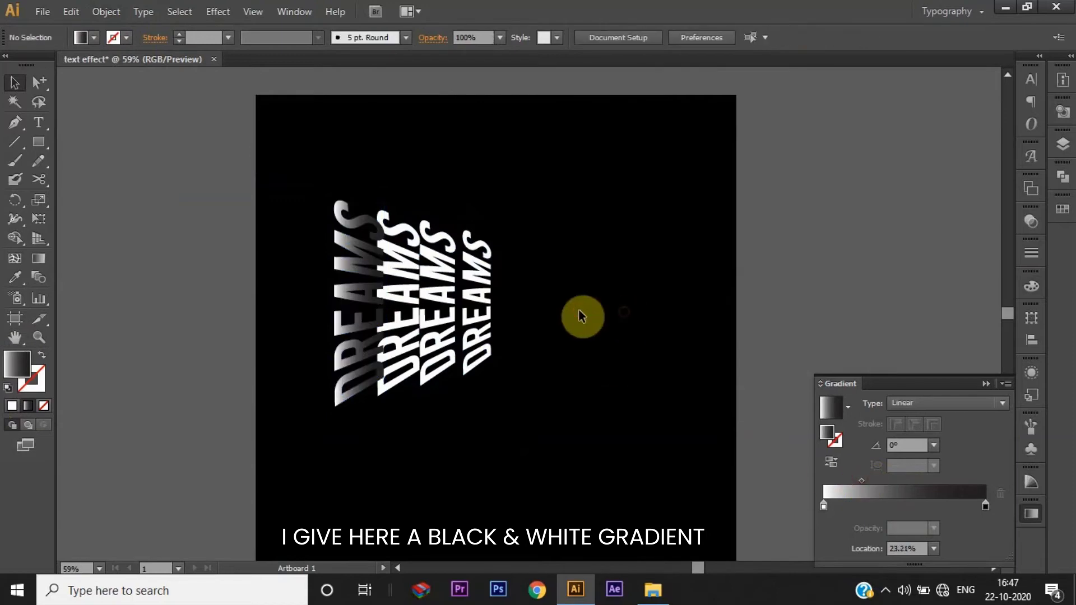
pyautogui.click(362, 284)
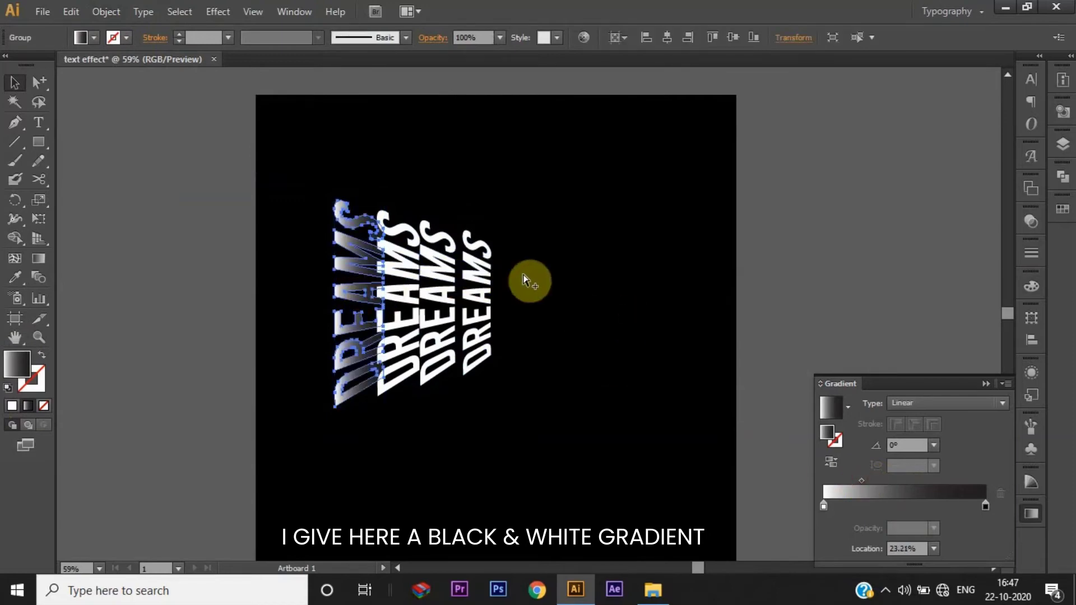
pyautogui.click(685, 252)
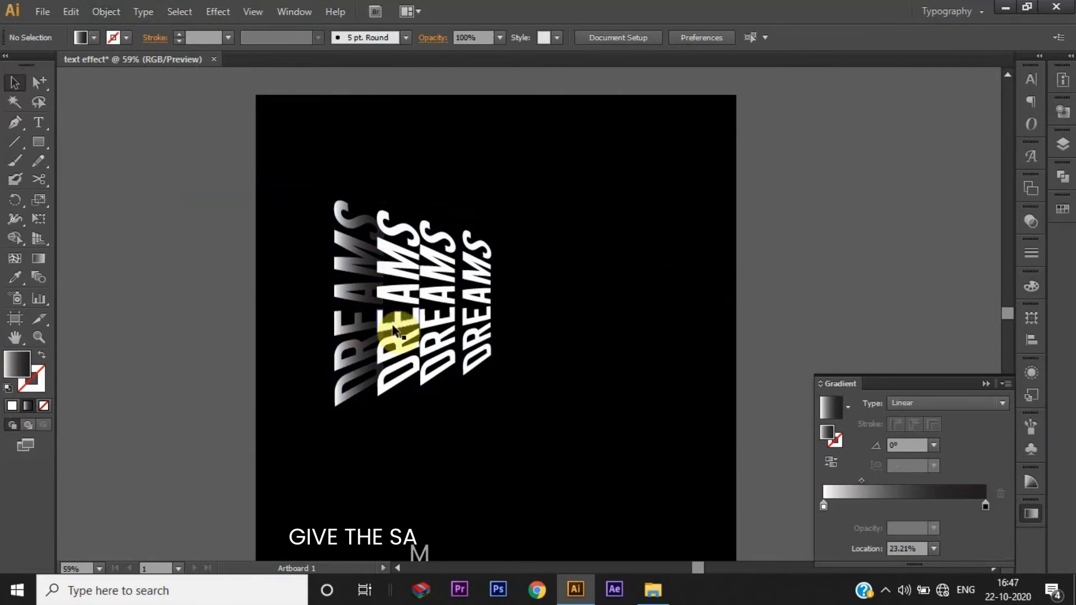
# Step: Eyedropper the first word's gradient onto the second and third DREAMS copies
pyautogui.click(395, 330)
pyautogui.press('i')
pyautogui.click(348, 285)
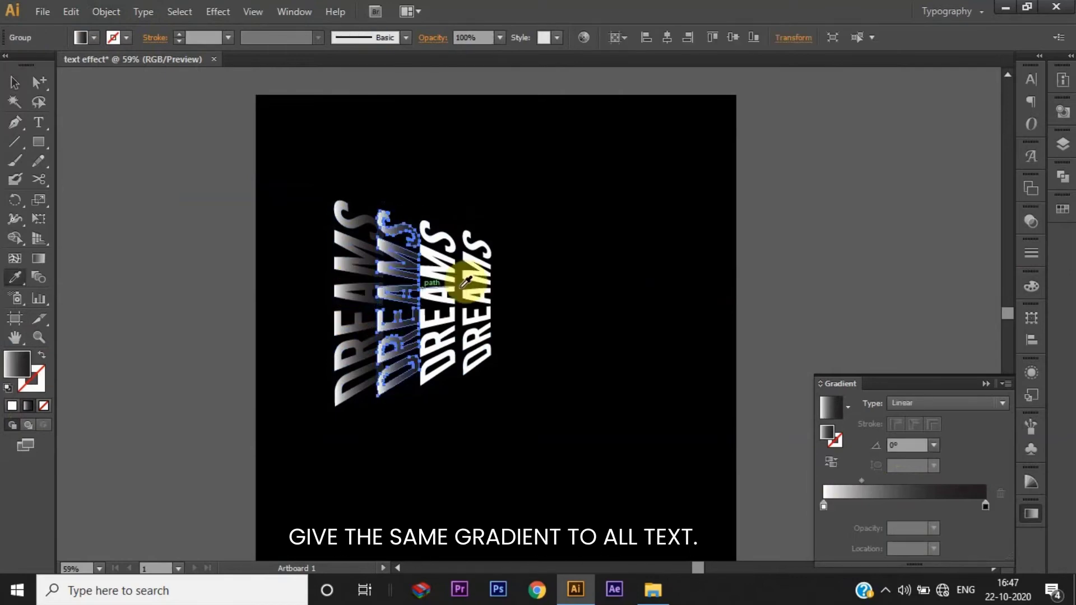
pyautogui.press('v')
pyautogui.click(631, 285)
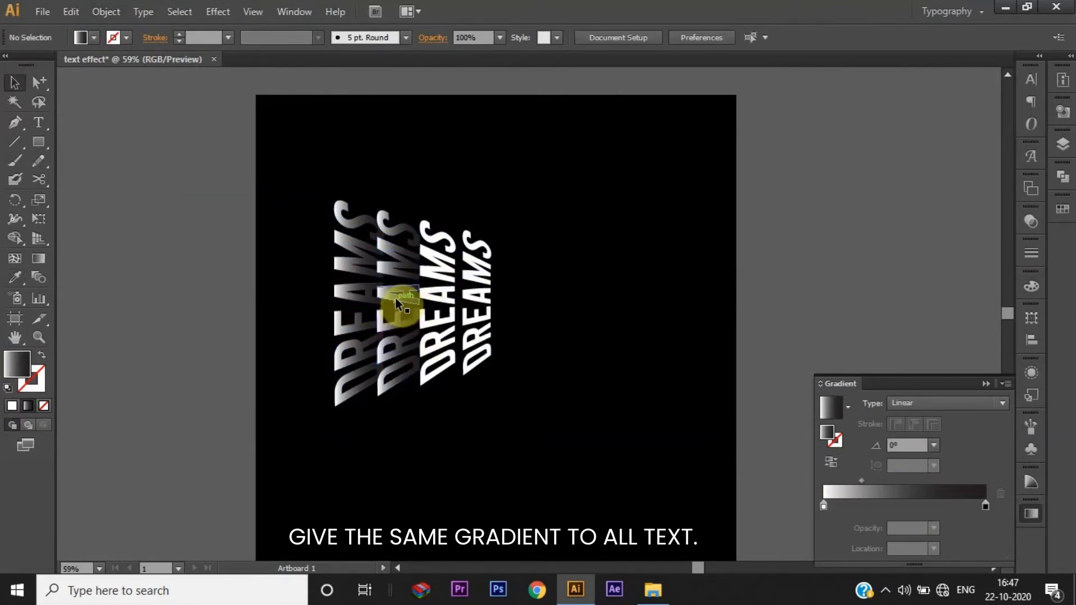
pyautogui.click(433, 306)
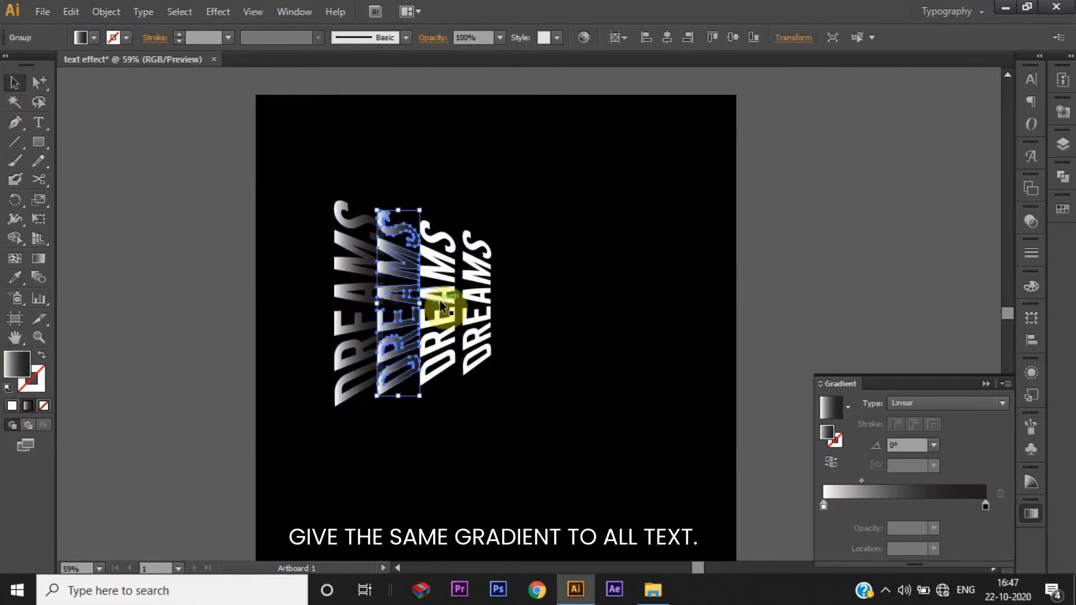
pyautogui.click(389, 285)
pyautogui.press('v')
pyautogui.click(623, 287)
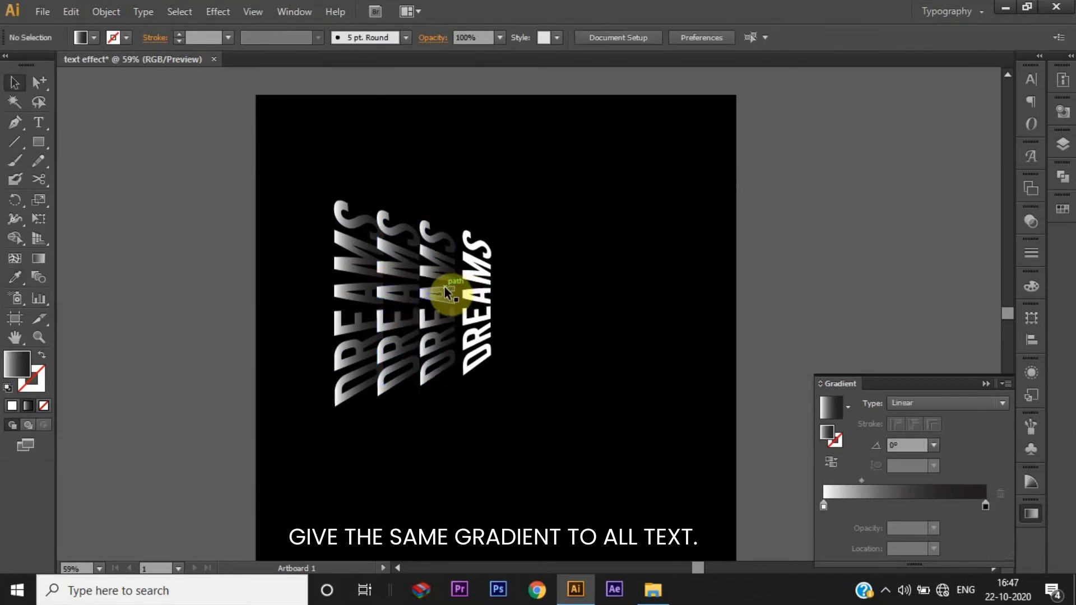
# Step: Nudge the first and third DREAMS copies so the stack lines up evenly
pyautogui.moveTo(445, 287); pyautogui.dragTo(380, 270)
pyautogui.doubleClick(359, 267)
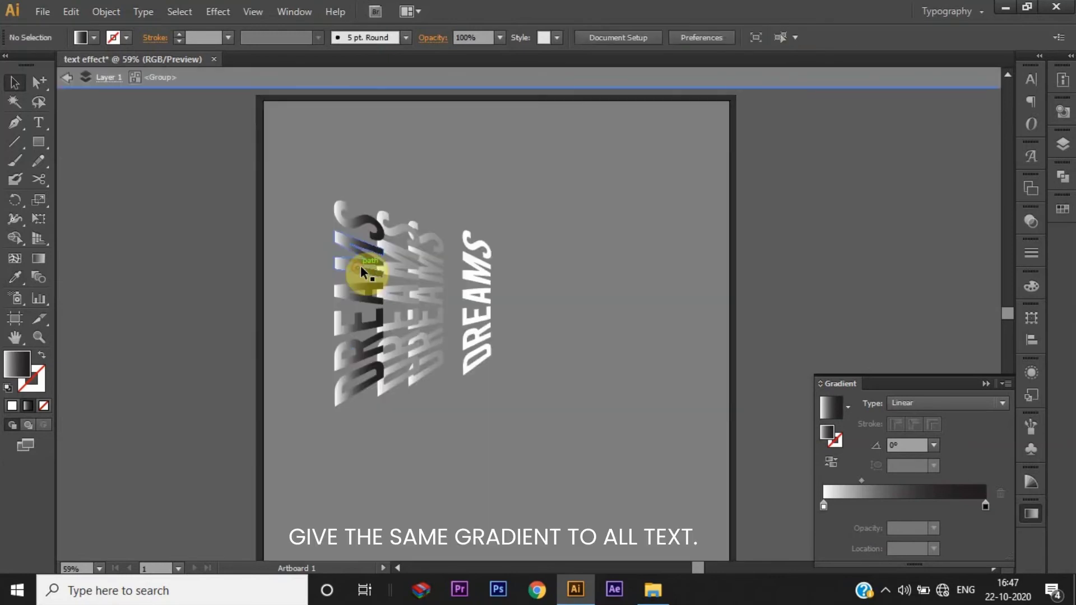
pyautogui.doubleClick(457, 126)
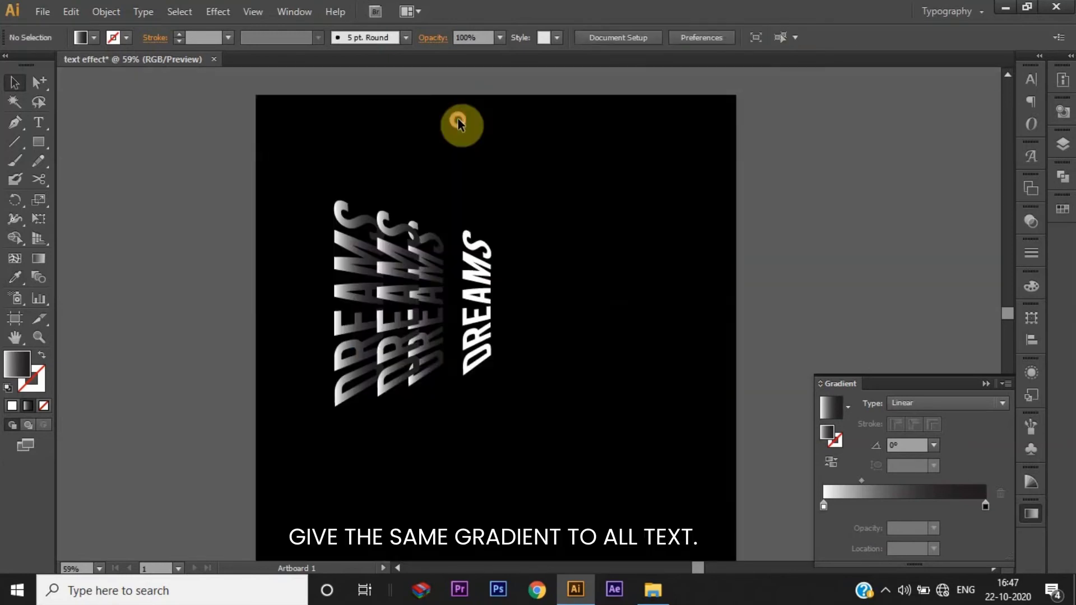
pyautogui.moveTo(342, 263); pyautogui.dragTo(350, 264)
pyautogui.click(576, 264)
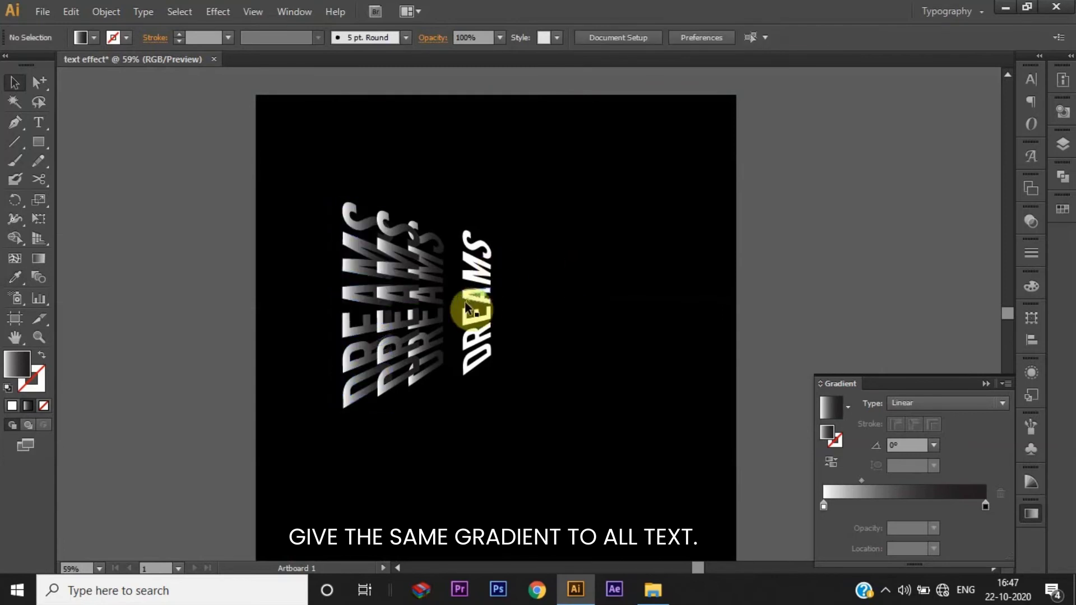
pyautogui.click(443, 319)
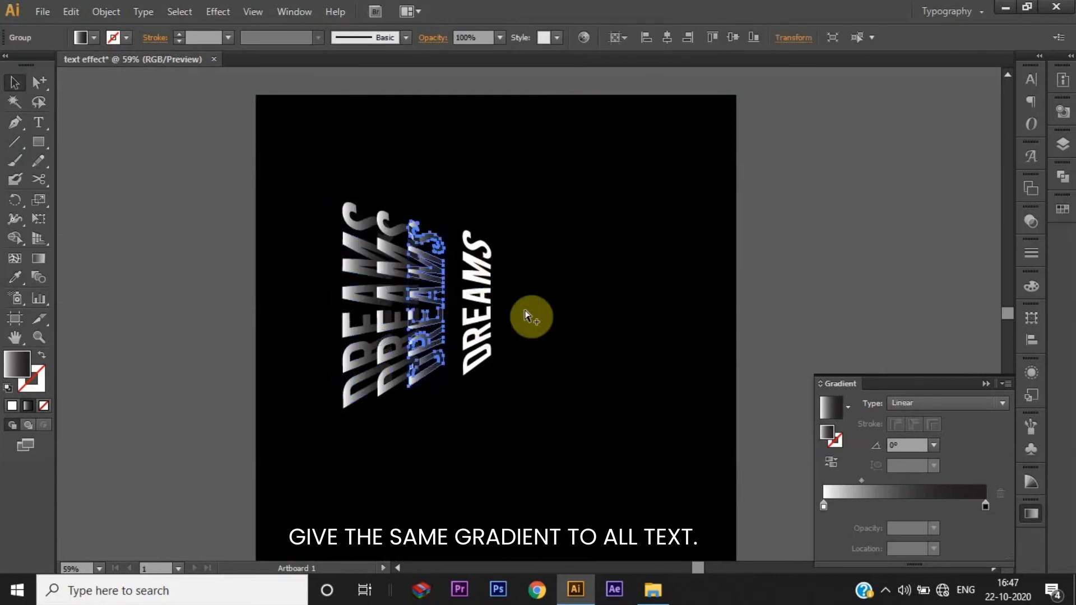
pyautogui.click(628, 325)
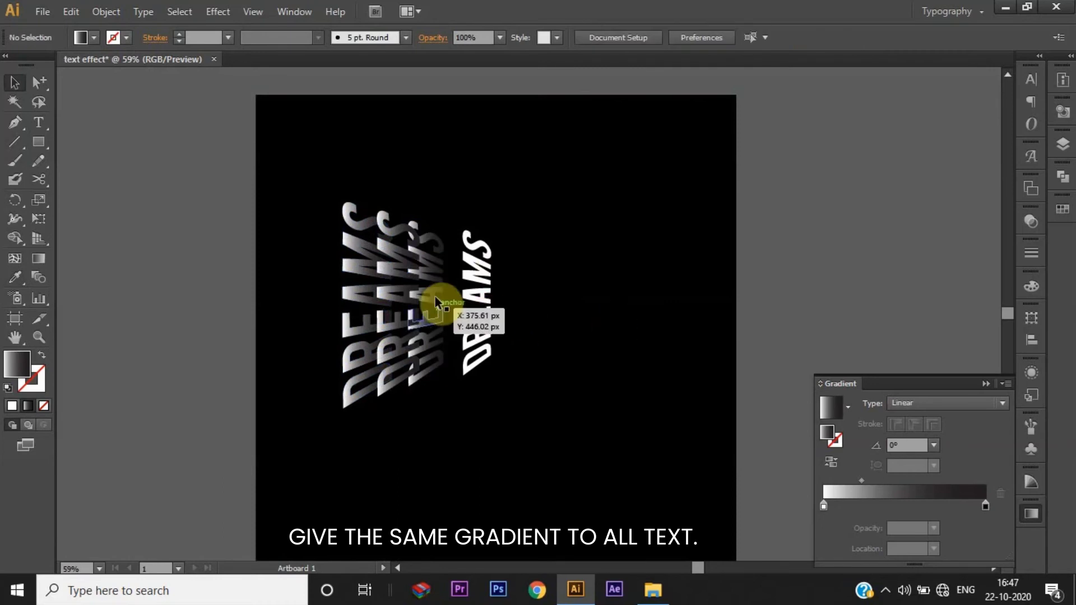
pyautogui.moveTo(435, 297); pyautogui.dragTo(450, 290)
pyautogui.click(554, 300)
# Step: Eyedropper the black-white gradient from another DREAMS onto the white DREAMS word
pyautogui.click(554, 271)
pyautogui.click(458, 288)
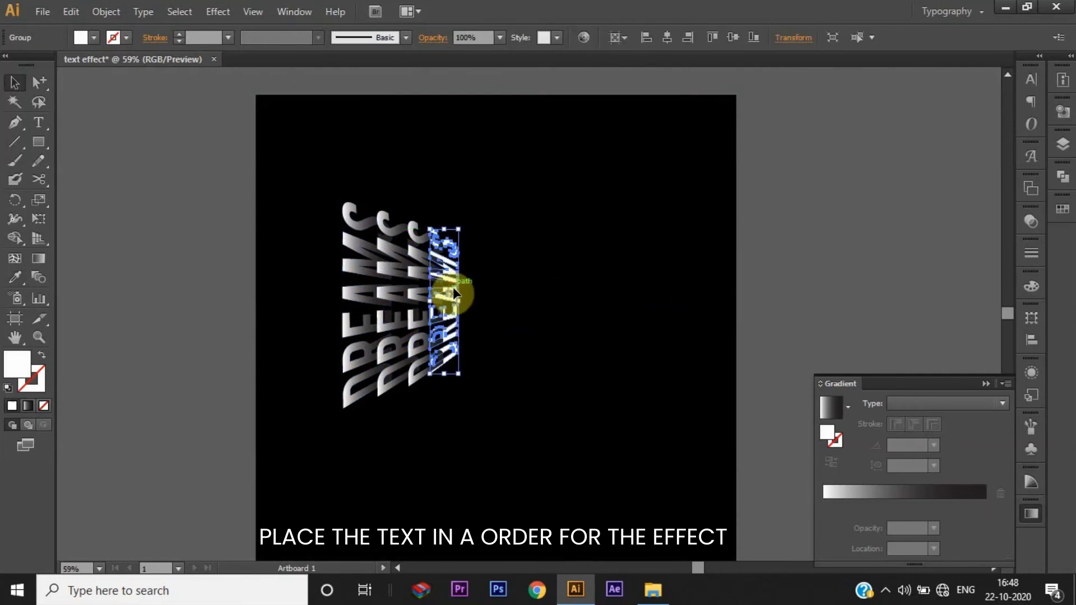
pyautogui.press('i')
pyautogui.click(417, 283)
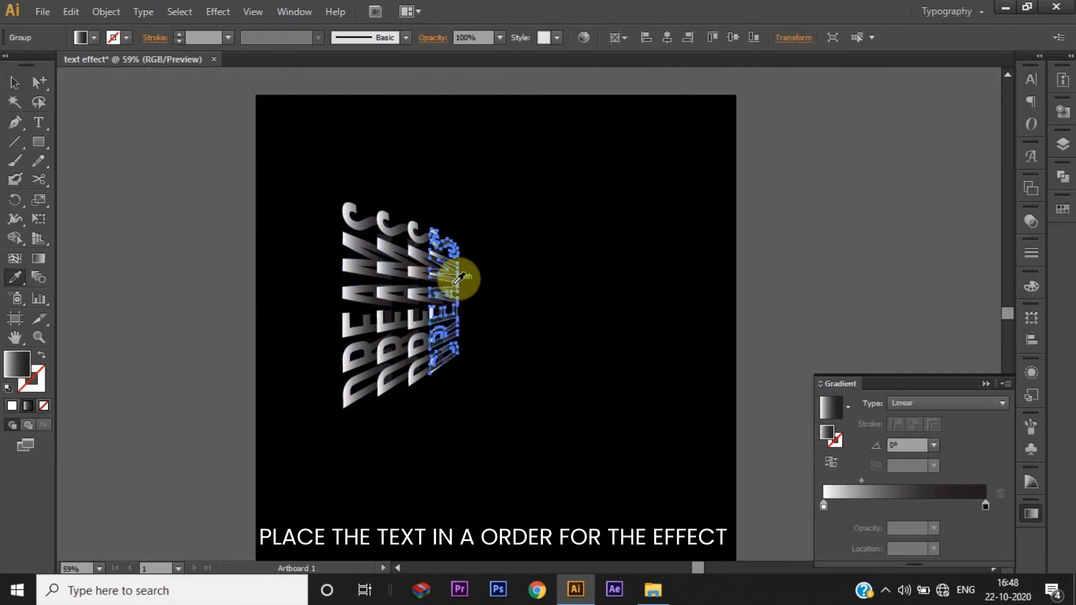
# Step: Marquee-select all four gradient DREAMS copies together
pyautogui.press('v')
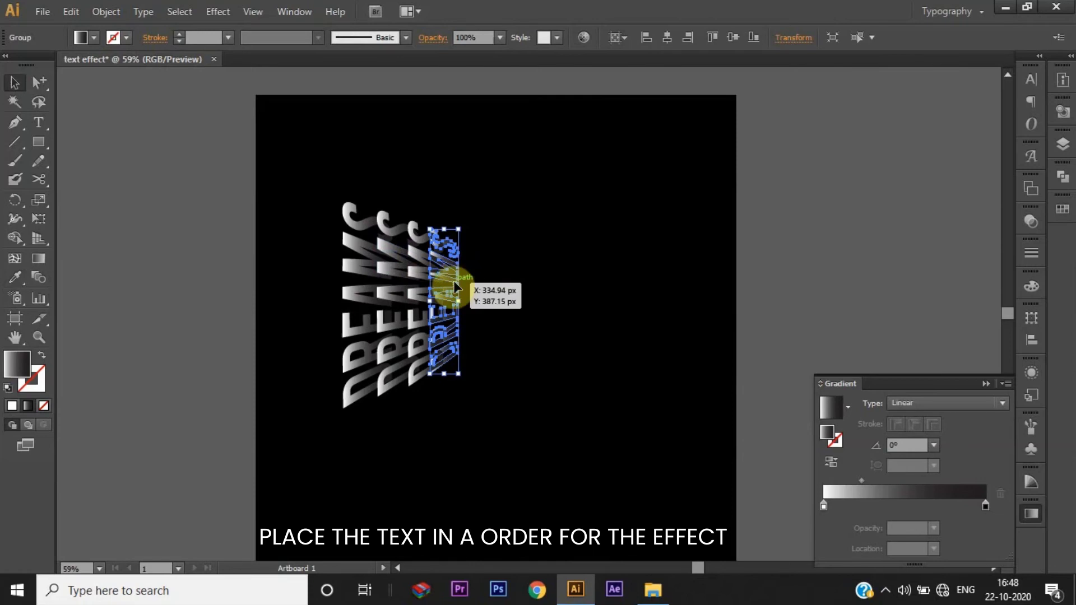
pyautogui.click(508, 283)
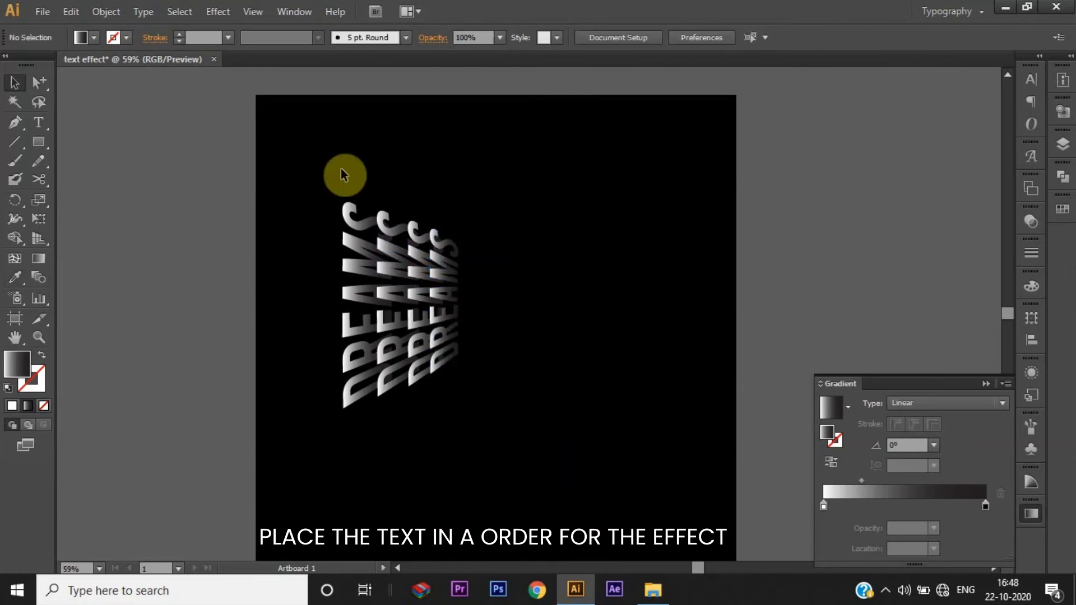
pyautogui.moveTo(295, 179); pyautogui.dragTo(512, 418)
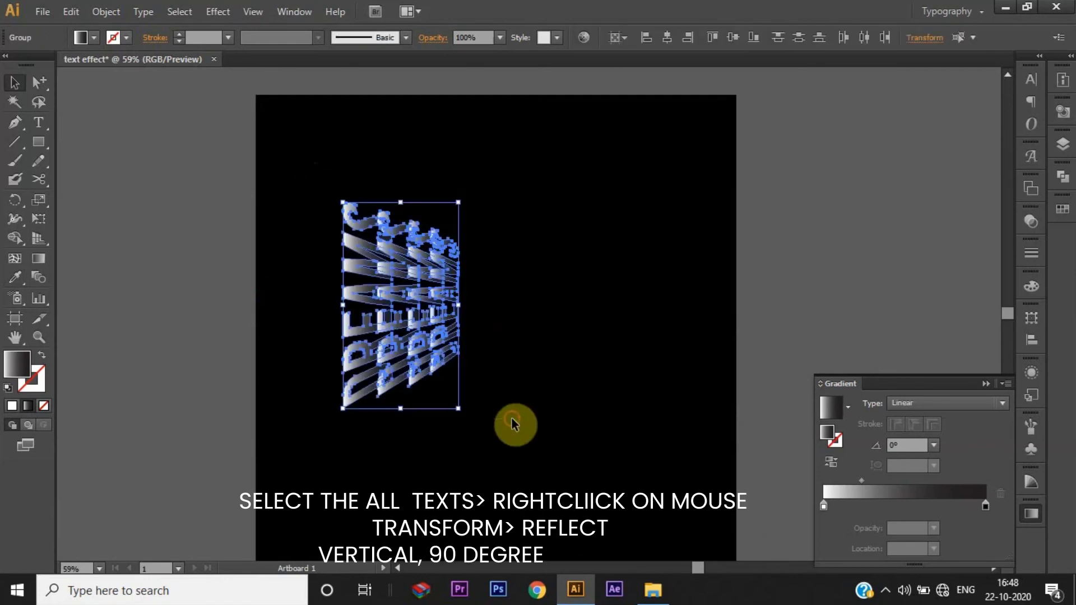
# Step: Reflect a copy of the DREAMS stack vertically at 90° and place it right of the original
pyautogui.click(502, 388)
pyautogui.click(426, 347)
pyautogui.rightClick(427, 347)
pyautogui.moveTo(476, 460)
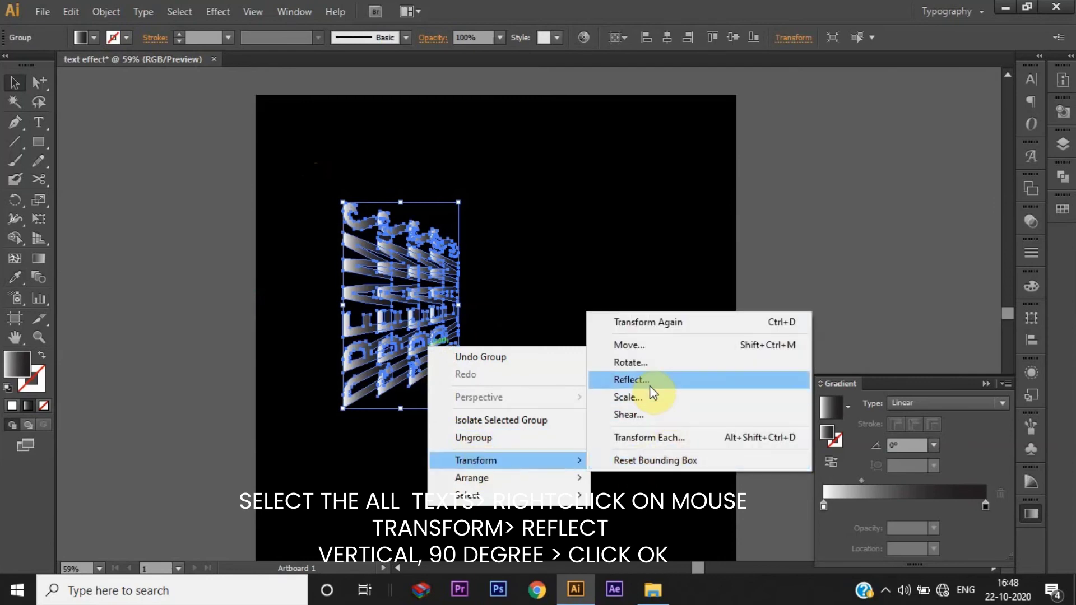
pyautogui.click(640, 379)
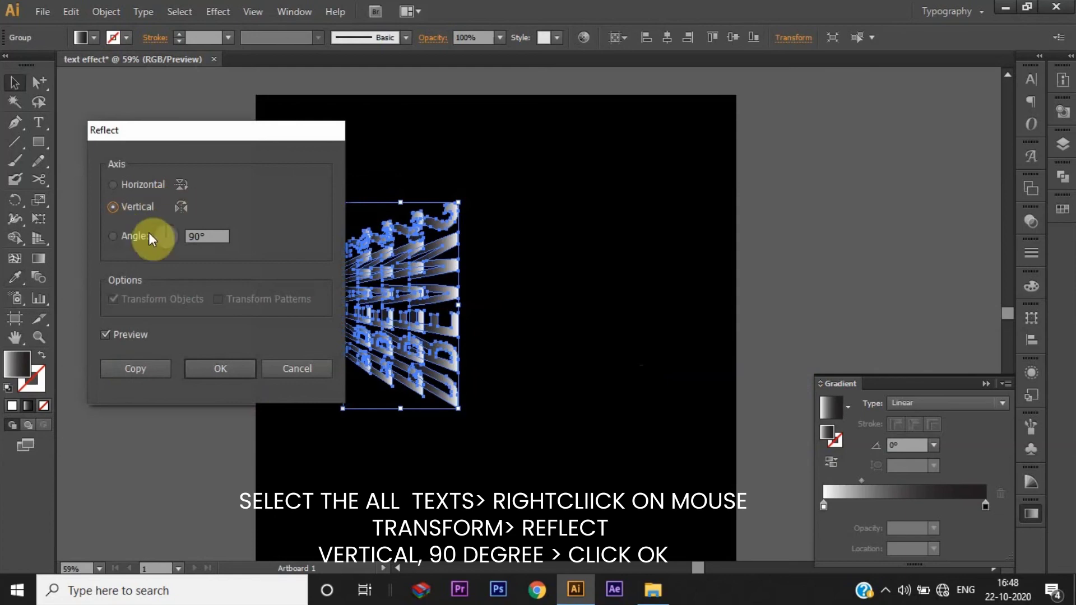
pyautogui.click(137, 368)
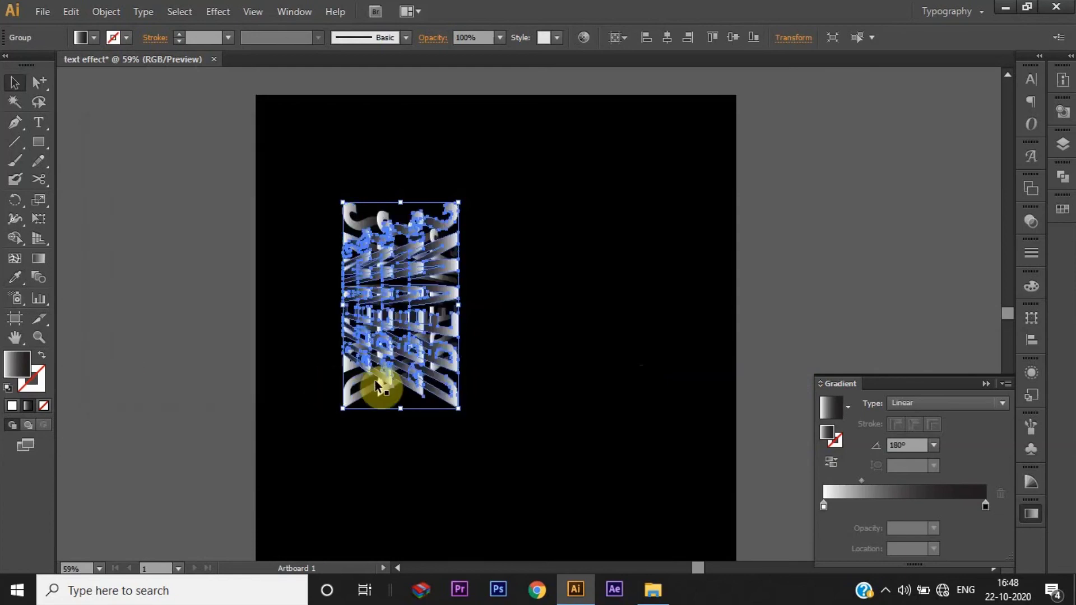
pyautogui.moveTo(391, 307)
pyautogui.mouseDown()
pyautogui.moveTo(559, 307)
pyautogui.moveTo(509, 303)
pyautogui.mouseUp()
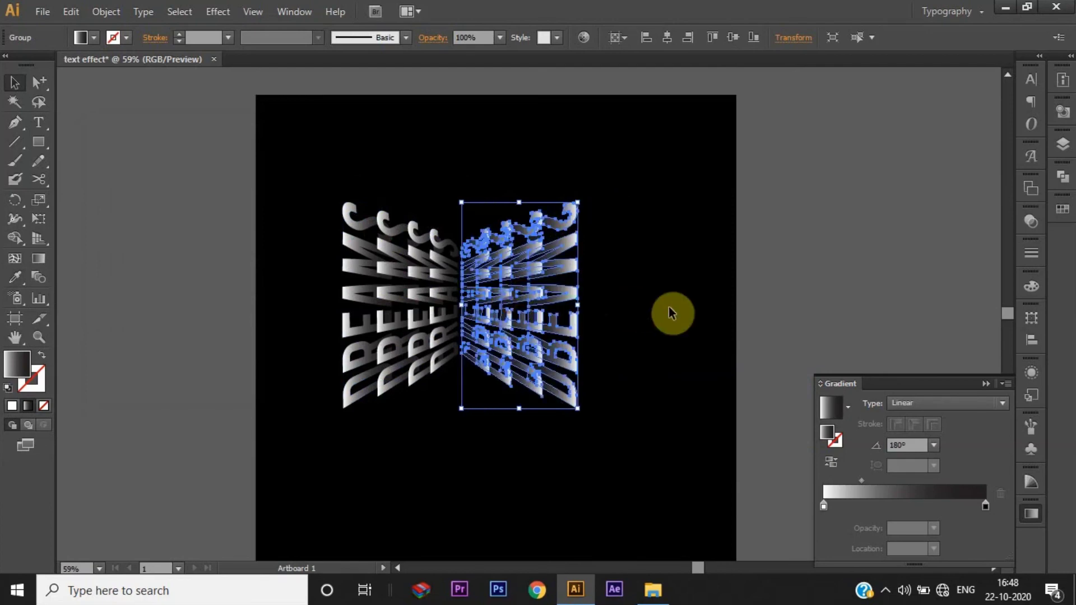
pyautogui.click(668, 307)
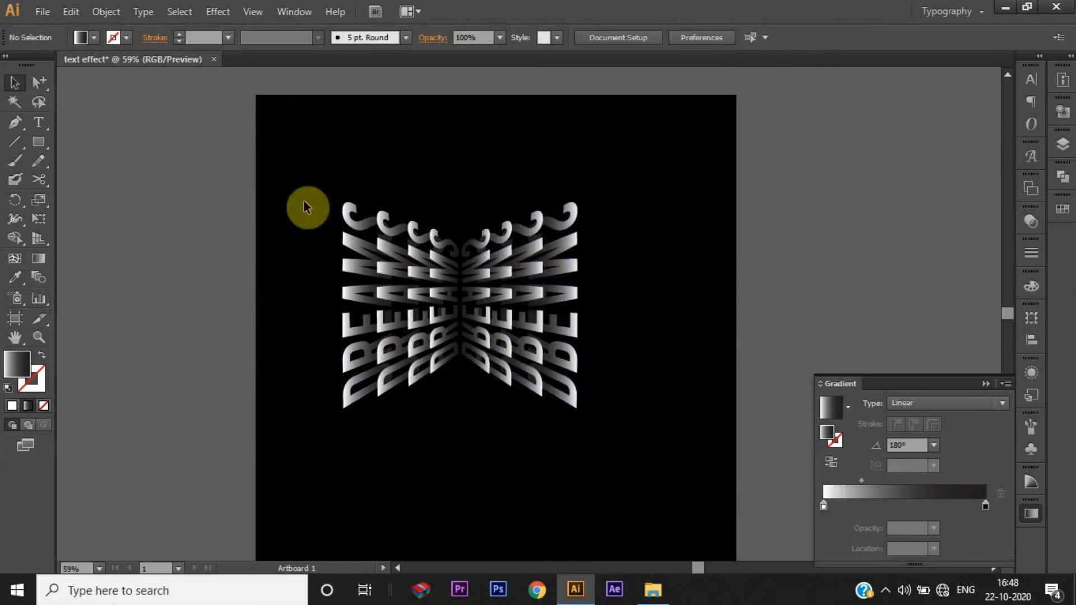
# Step: Scale the mirrored DREAMS arrangement up evenly and recentre it on the black artboard
pyautogui.moveTo(414, 278); pyautogui.dragTo(341, 250)
pyautogui.moveTo(237, 162); pyautogui.dragTo(571, 428)
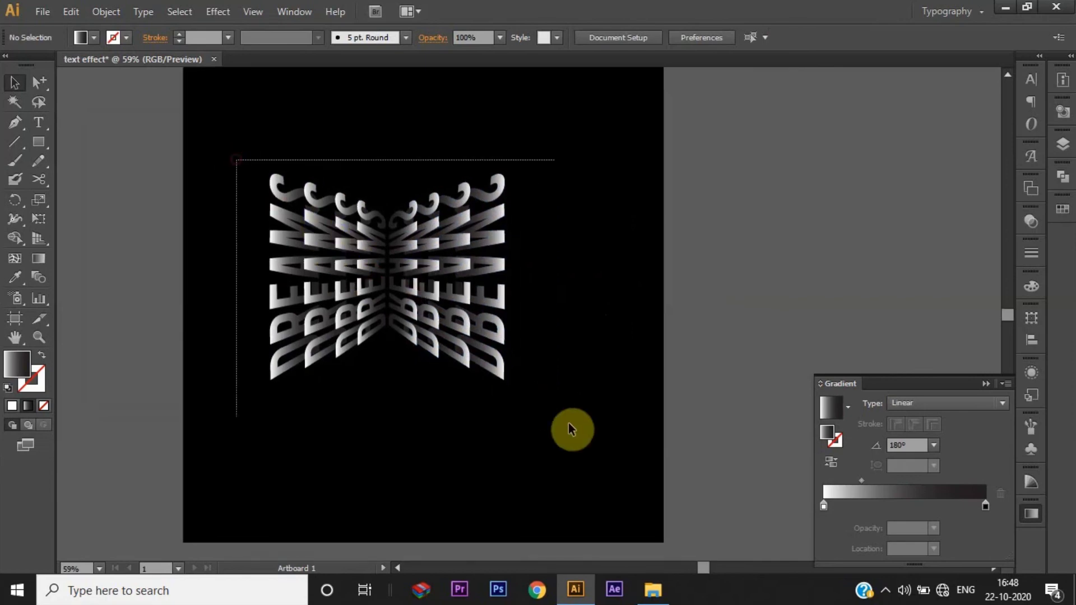
pyautogui.moveTo(456, 301); pyautogui.dragTo(477, 311)
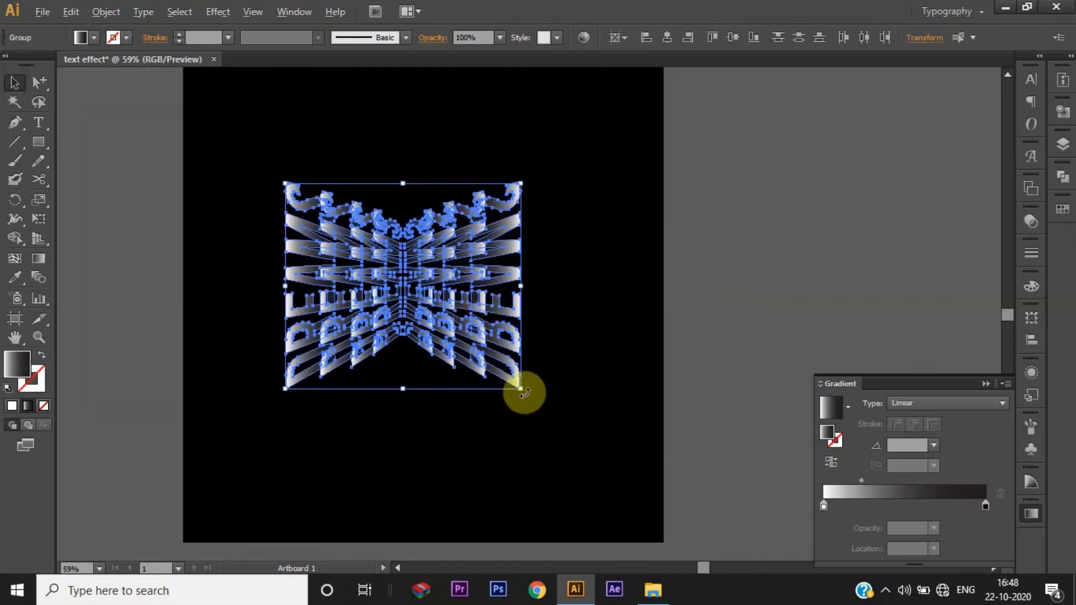
pyautogui.moveTo(521, 389); pyautogui.dragTo(623, 461)
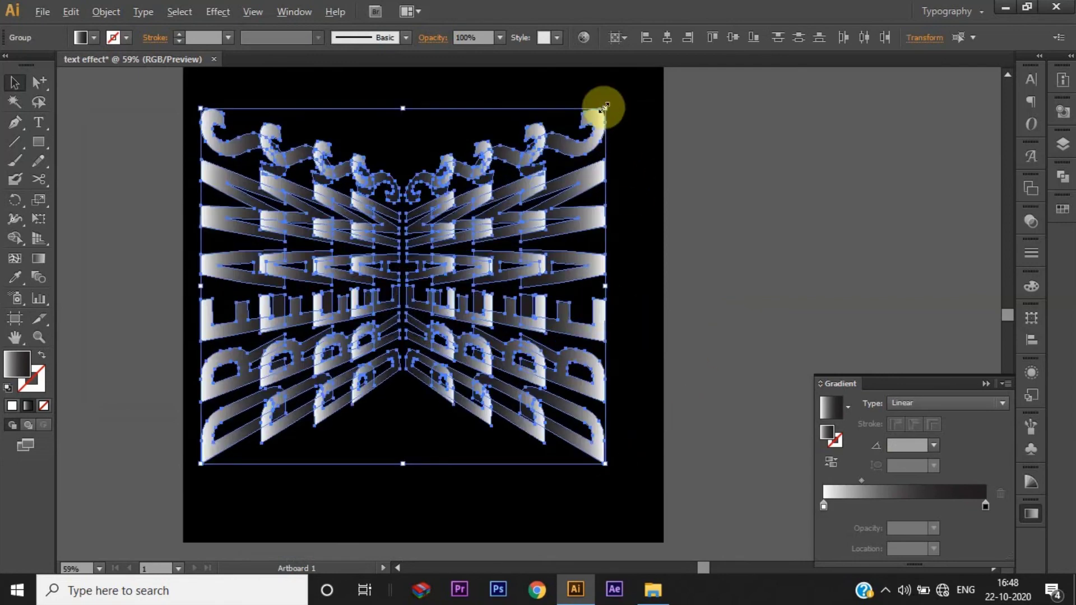
pyautogui.moveTo(604, 108); pyautogui.dragTo(592, 119)
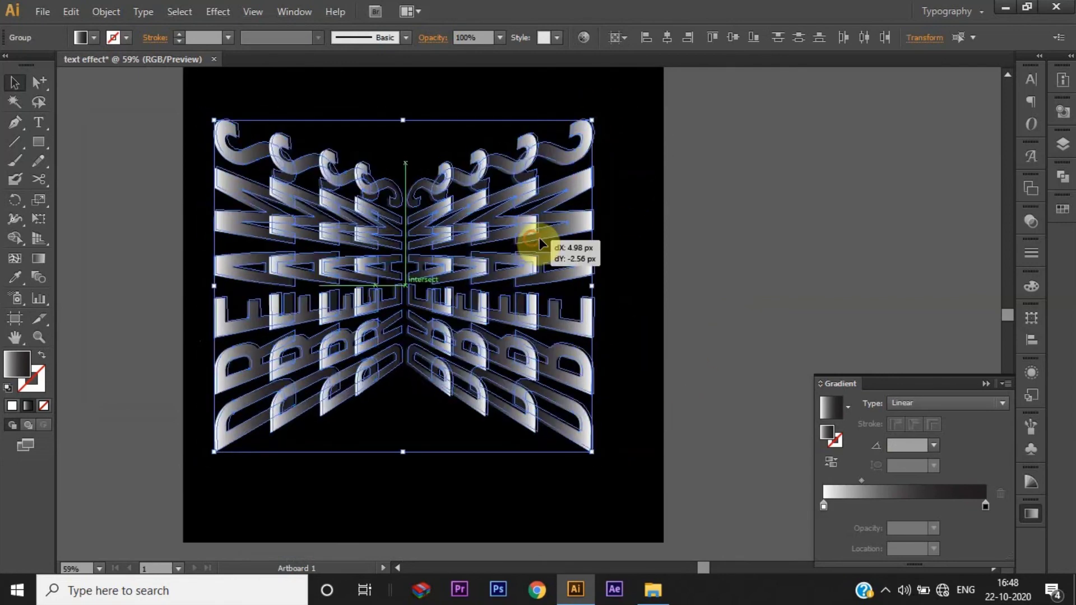
pyautogui.moveTo(534, 246); pyautogui.dragTo(541, 247)
# Step: Deselect, fit the whole artboard in the window with Ctrl+0, and close the Gradient panel
pyautogui.click(784, 231)
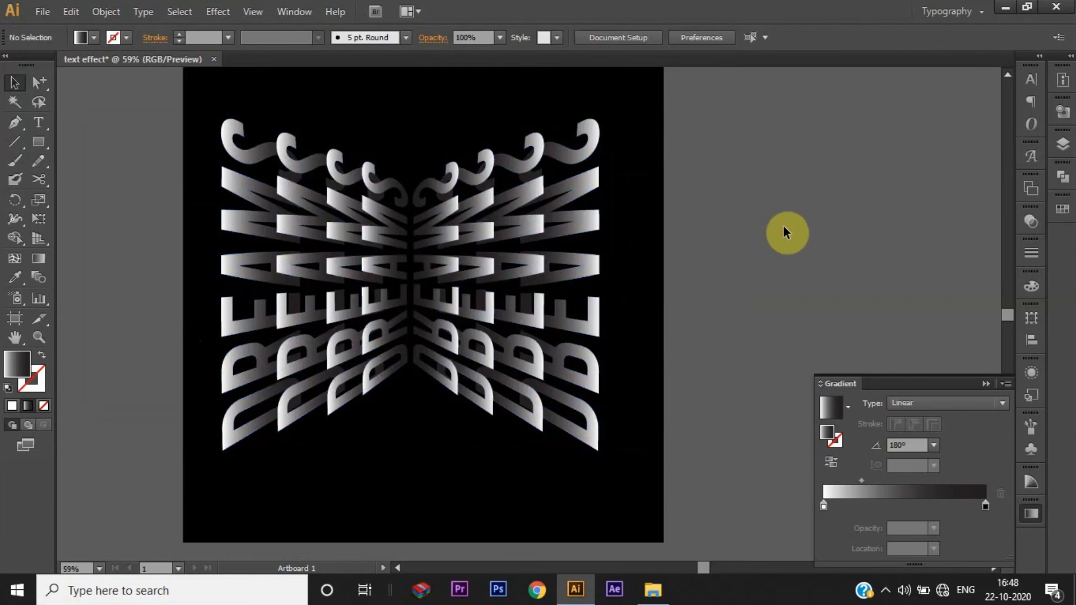
pyautogui.hotkey('ctrl', '0')
pyautogui.click(988, 385)
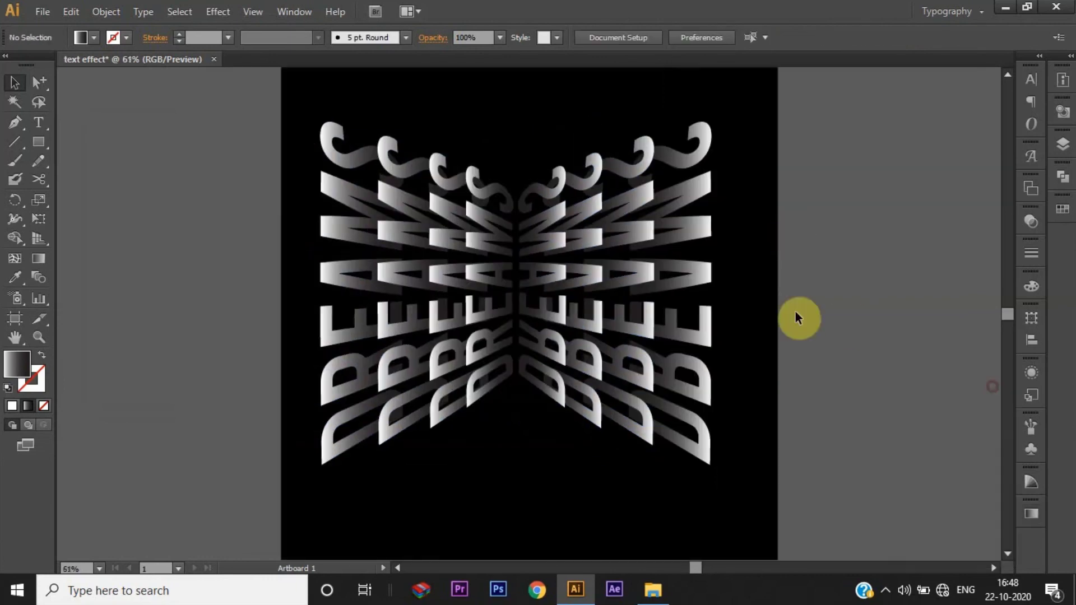